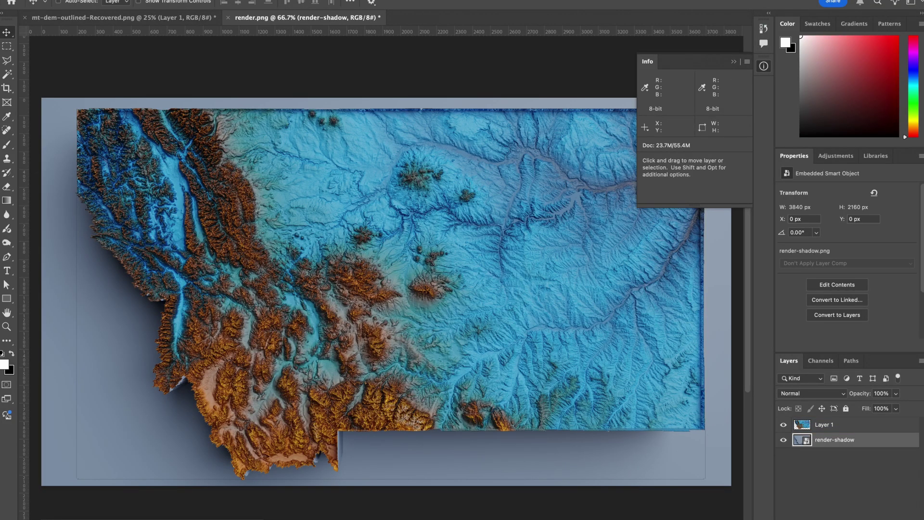
- Switch from Photoshop to Blender's unsaved Montana plane scene
key("super+Tab")
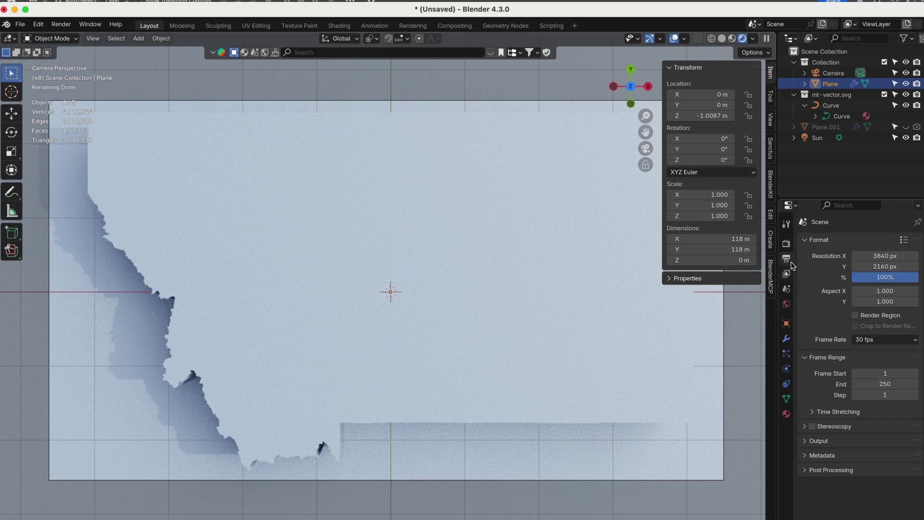
- Confirm Film Transparent is enabled in Render properties, then show the Plane's Object properties
left_click(787, 245)
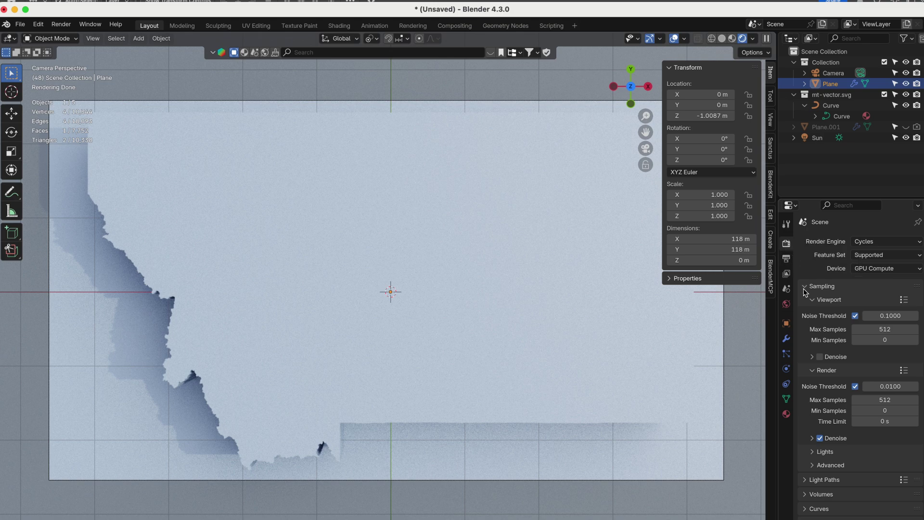
scroll(807, 328, "down", 7)
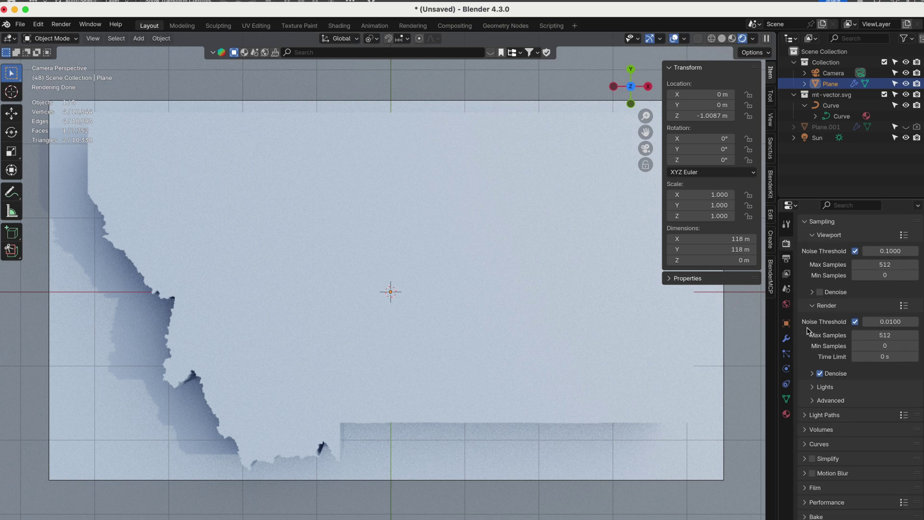
scroll(806, 328, "down", 5)
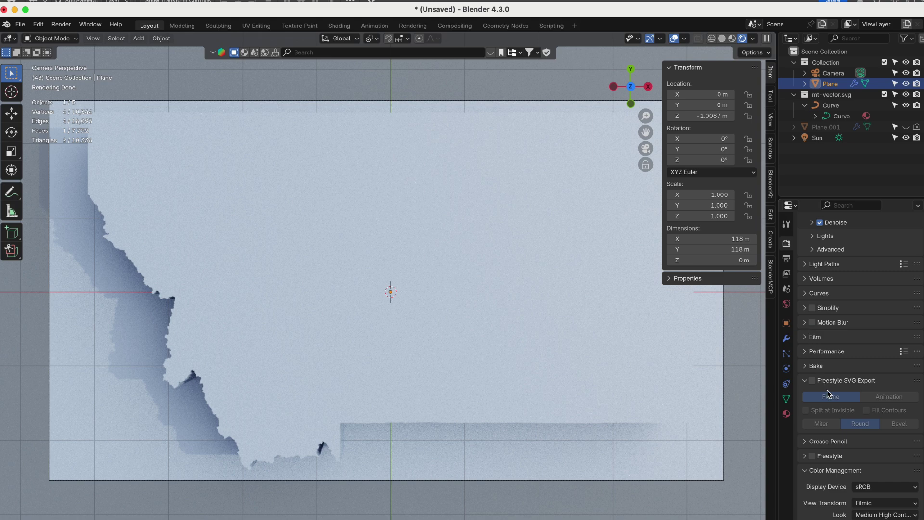
scroll(831, 400, "down", 1)
scroll(830, 397, "up", 10)
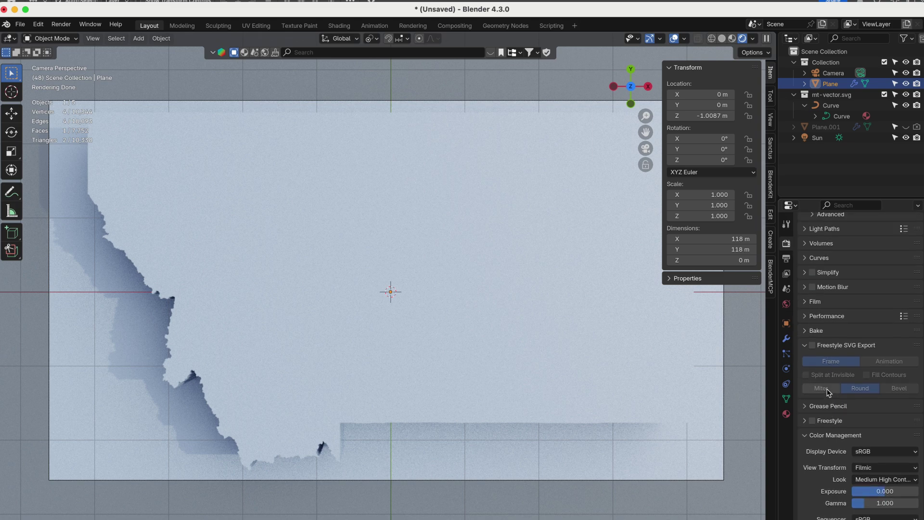
scroll(828, 392, "up", 5)
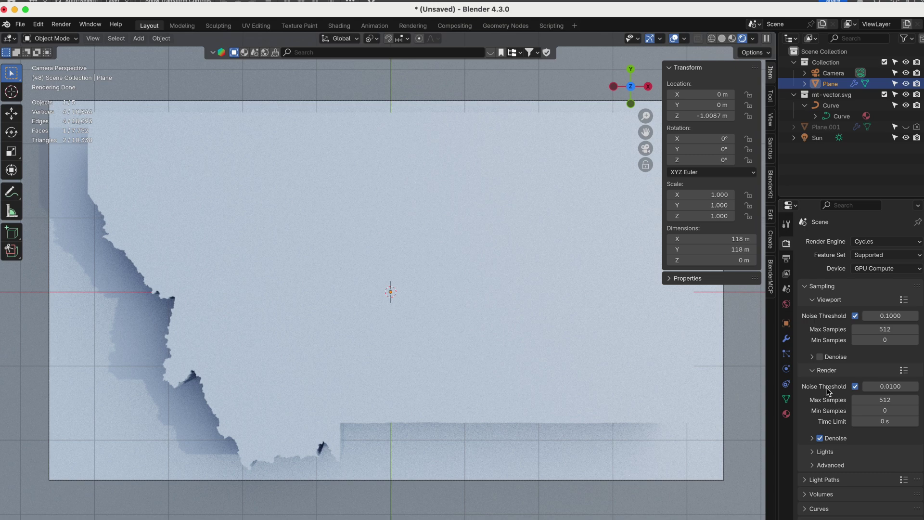
scroll(827, 391, "down", 9)
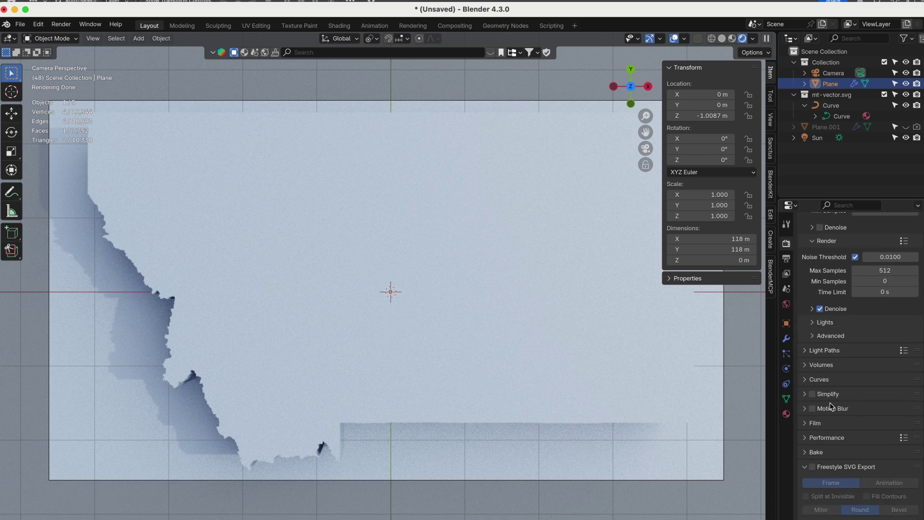
left_click(812, 423)
scroll(823, 431, "down", 4)
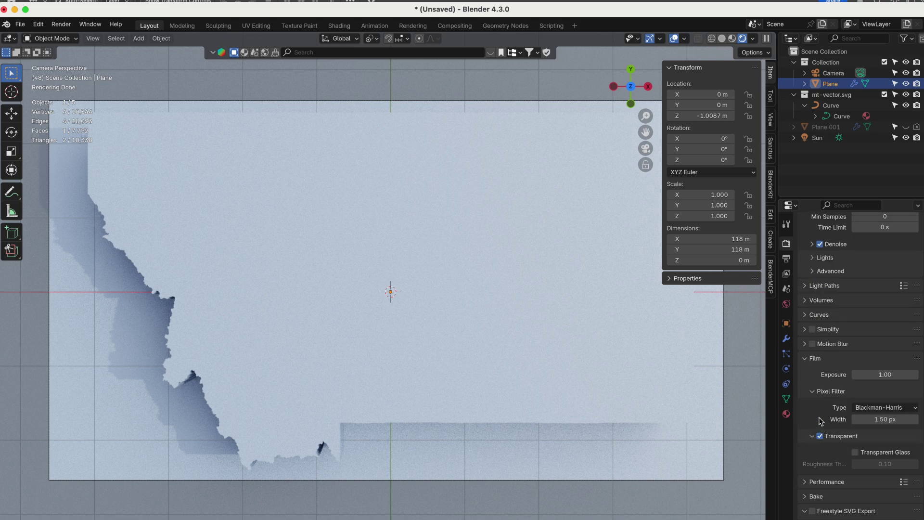
left_click(787, 325)
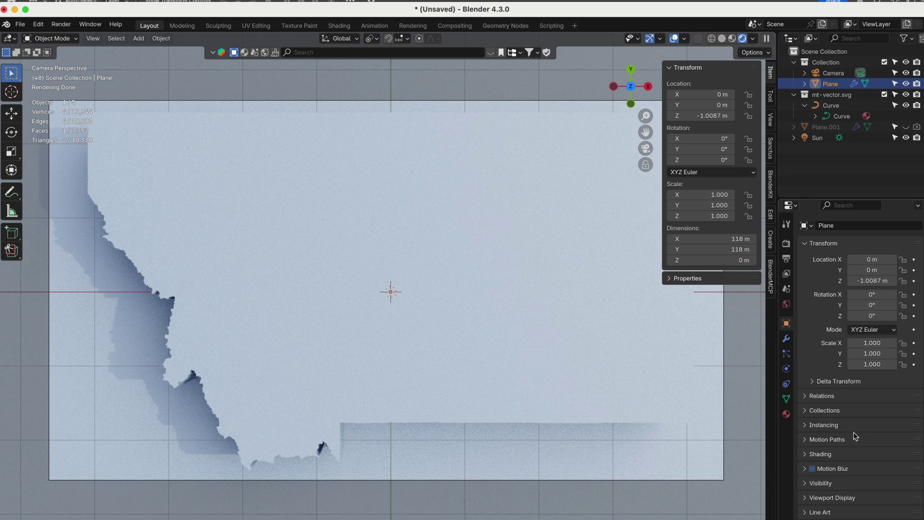
- Tick Visibility > Mask > Shadow Catcher on the Plane and select the Montana curve
left_click(807, 484)
scroll(807, 486, "down", 6)
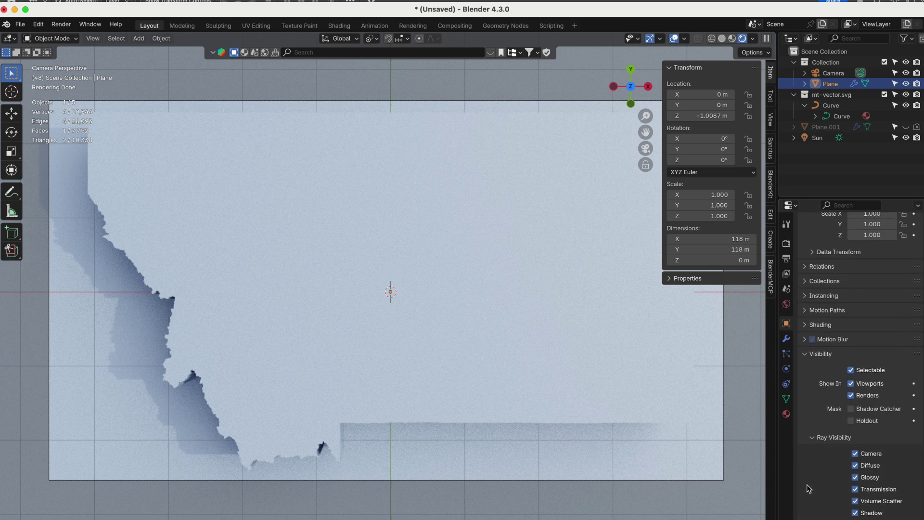
left_click(851, 409)
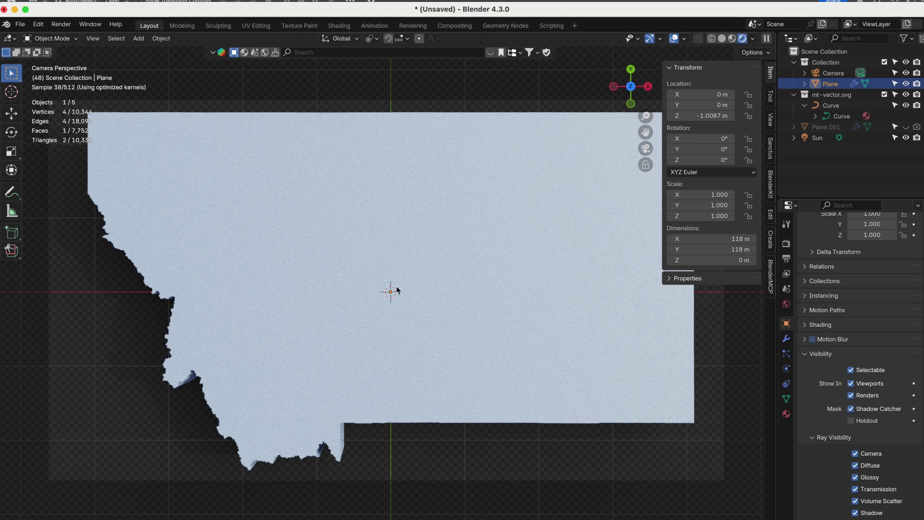
left_click(439, 217)
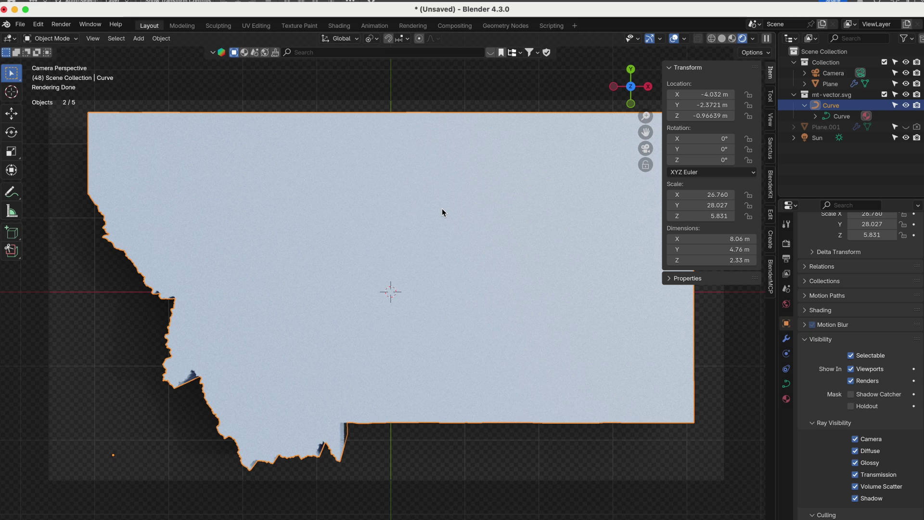
- Select the Camera and render its view with F12
left_click(500, 102)
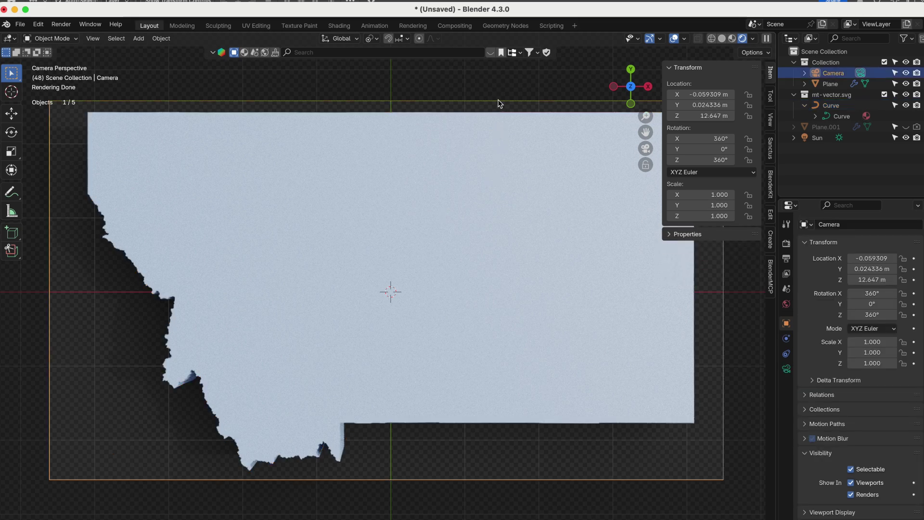
key("F12")
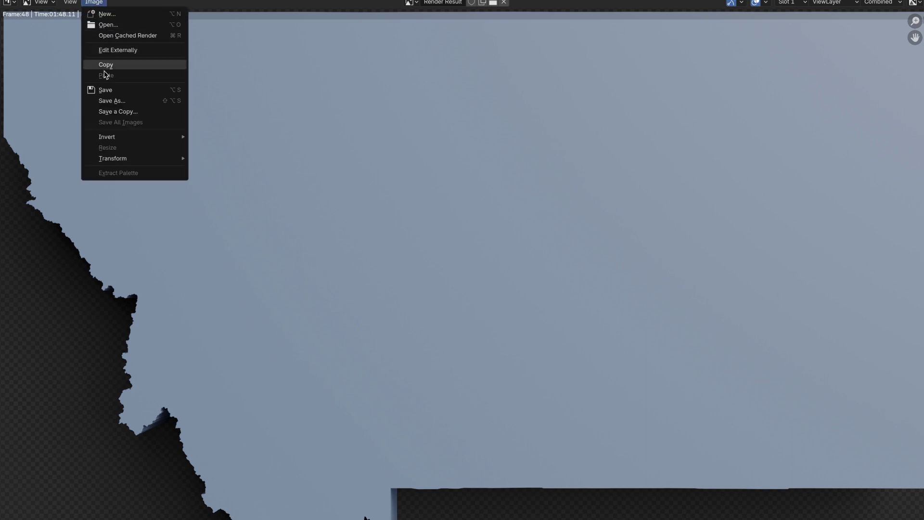
- Save the Render Result as render-shadow-transp.png in the montana-map folder
left_click(108, 102)
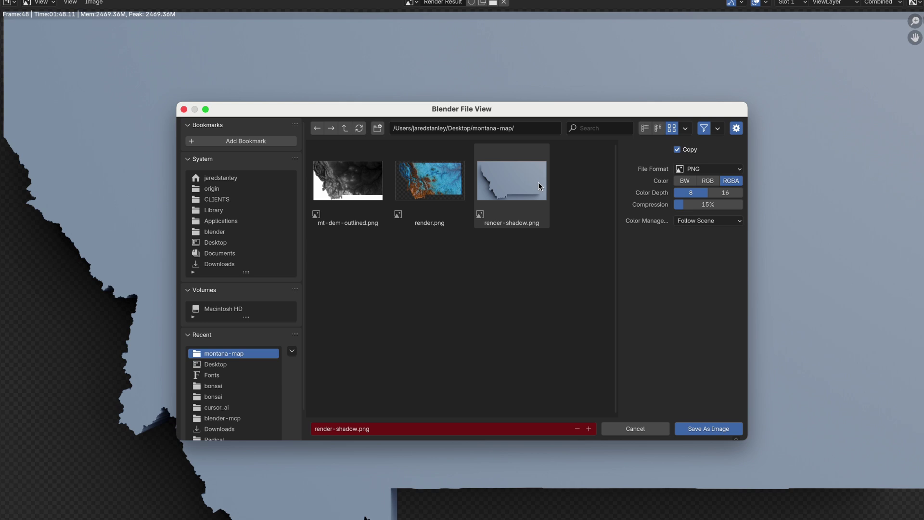
left_click(518, 190)
left_click(361, 430)
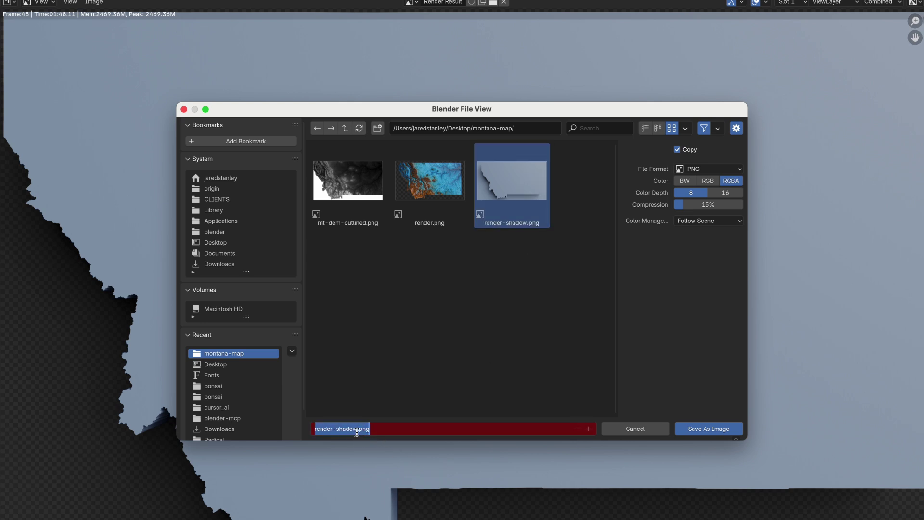
key("Right")
type("-trans")
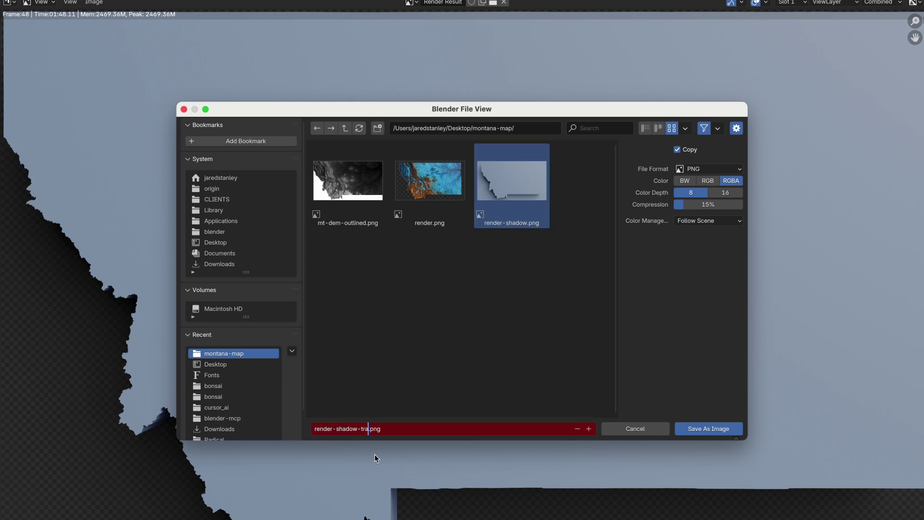
type("p")
key("Return")
left_click(714, 430)
key("super+Tab")
key("super+Tab")
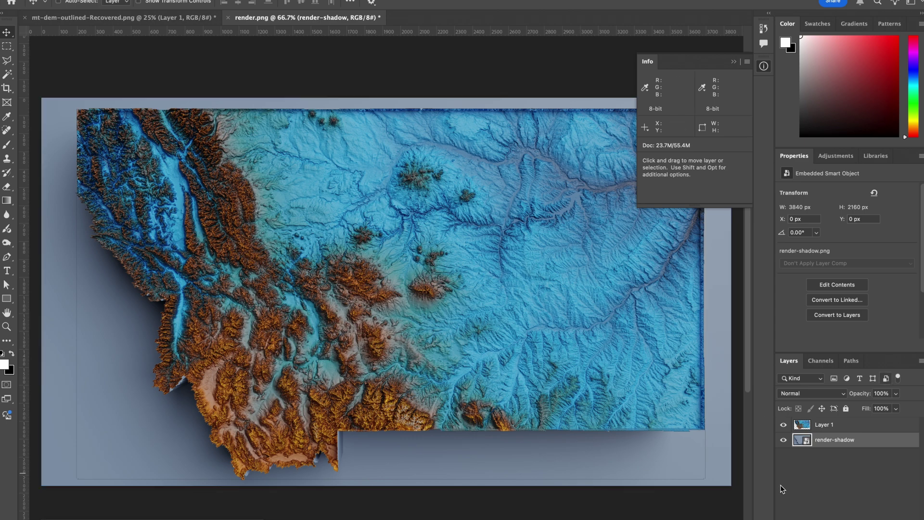
- Delete the old render-shadow layer and place render-shadow-transp.png from montana-map onto the canvas
key("Delete")
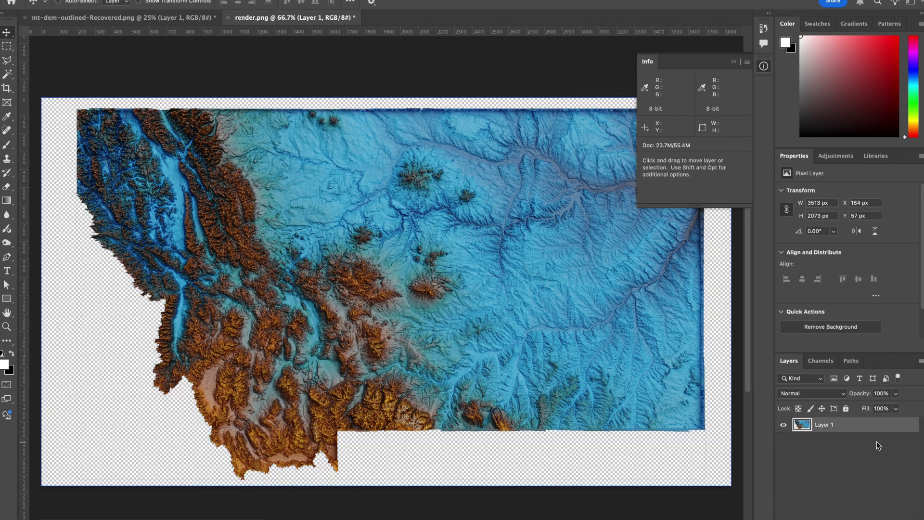
key("super+Tab")
key("super+Tab")
key("super+Tab")
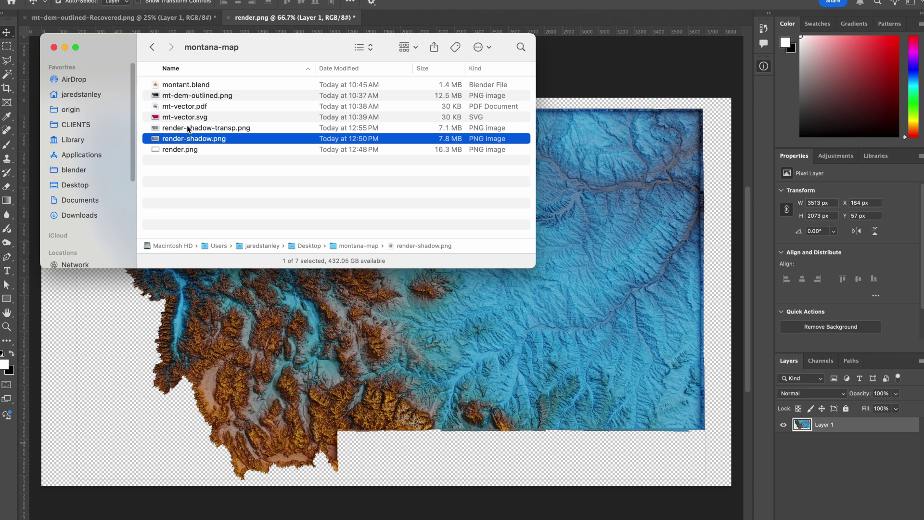
left_click_drag(189, 129, 232, 425)
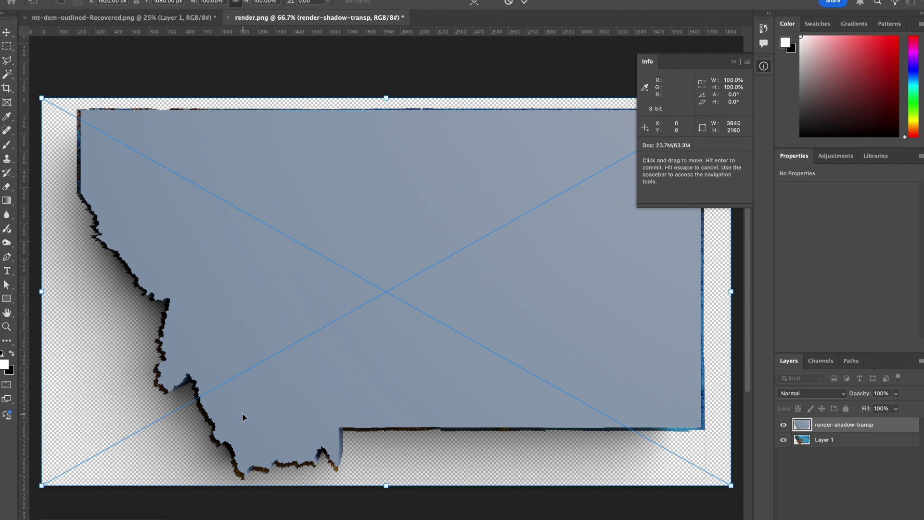
- Commit the placed shadow image and move render-shadow-transp below Layer 1
key("Return")
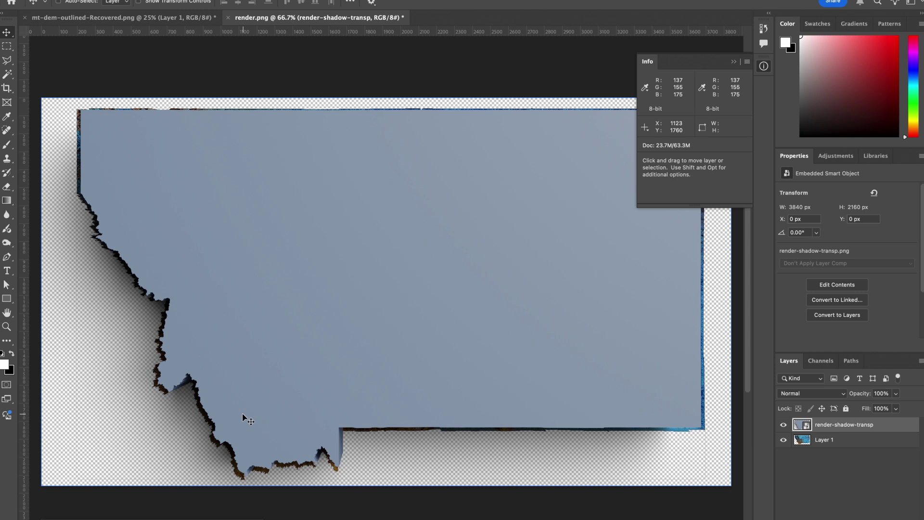
key("super+bracketleft")
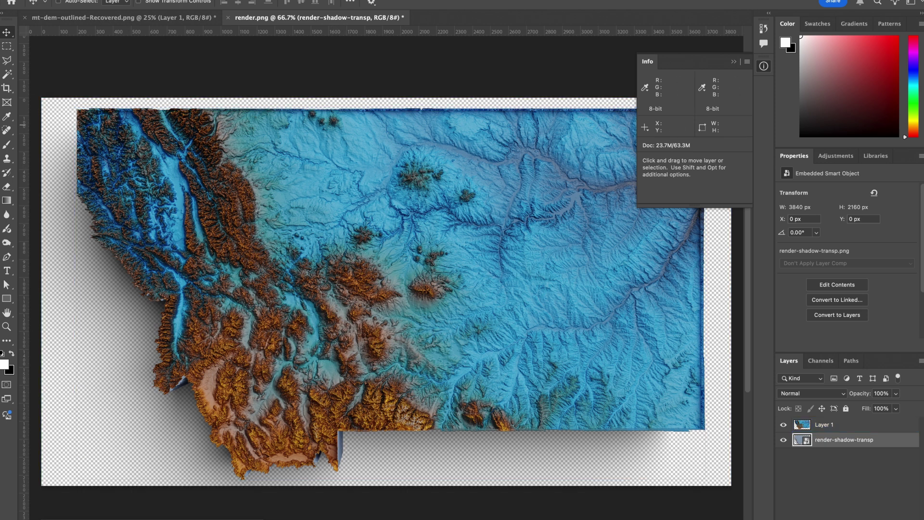
key("F8")
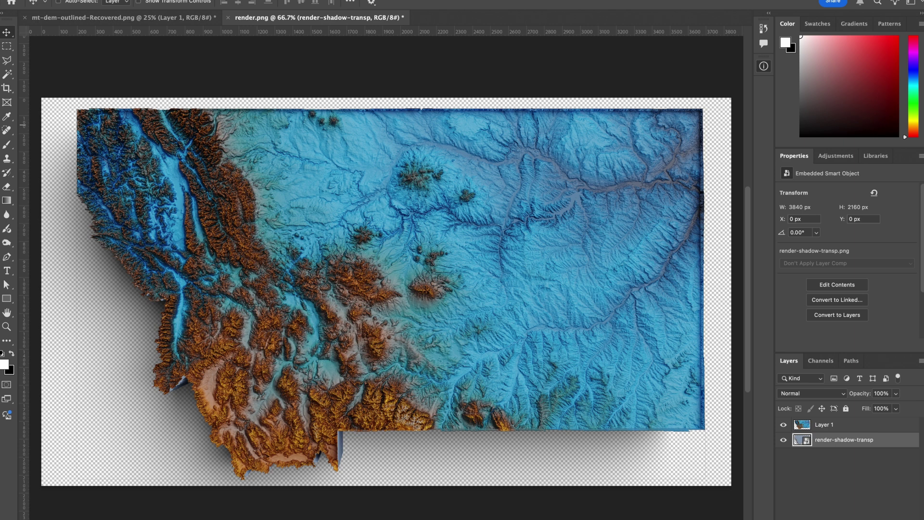
key("F8")
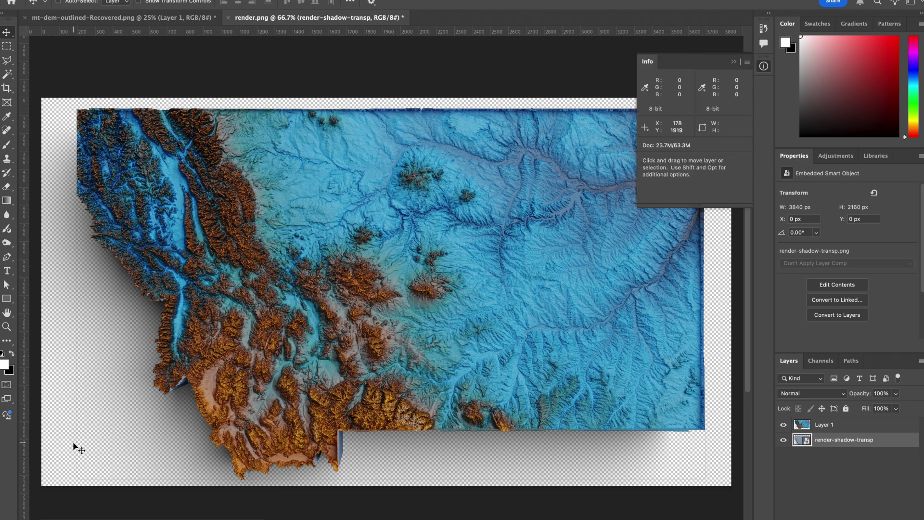
- Paste the landscape photo into a new layer, enlarge it past the canvas, and move it down
key("super+shift+alt+n")
key("super+v")
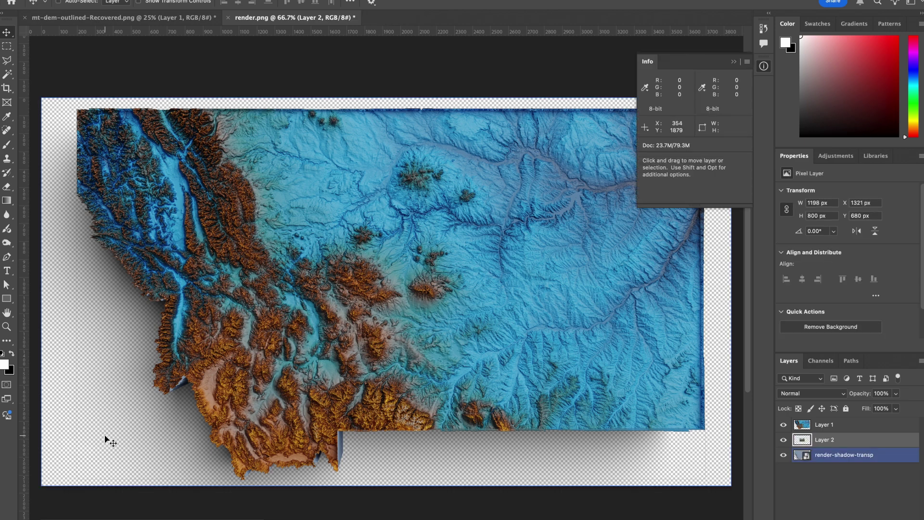
key("super+t")
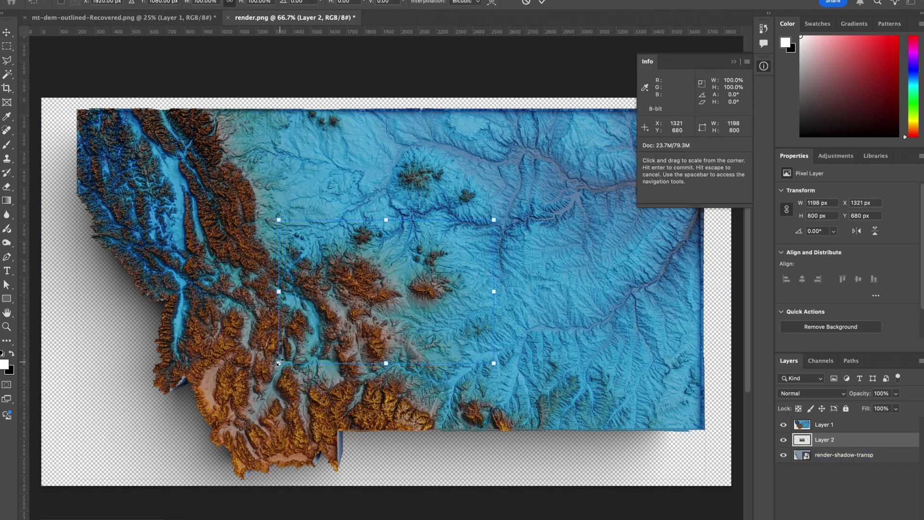
left_click_drag(268, 355, 22, 510)
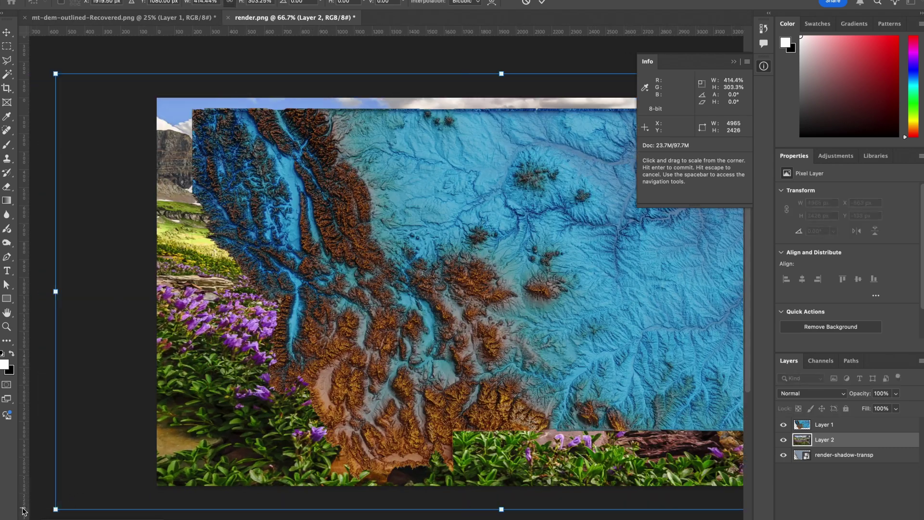
key("Return")
key("super+bracketleft")
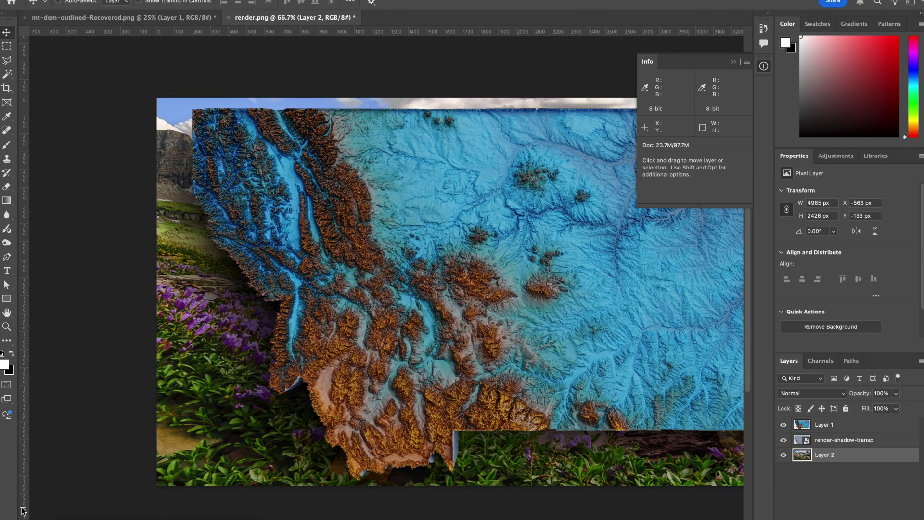
- Step through Layer 1, render-shadow-transp and Layer 2, and bring the whole composition into view
scroll(255, 403, "down", 1)
key("alt+bracketright")
key("alt+bracketright")
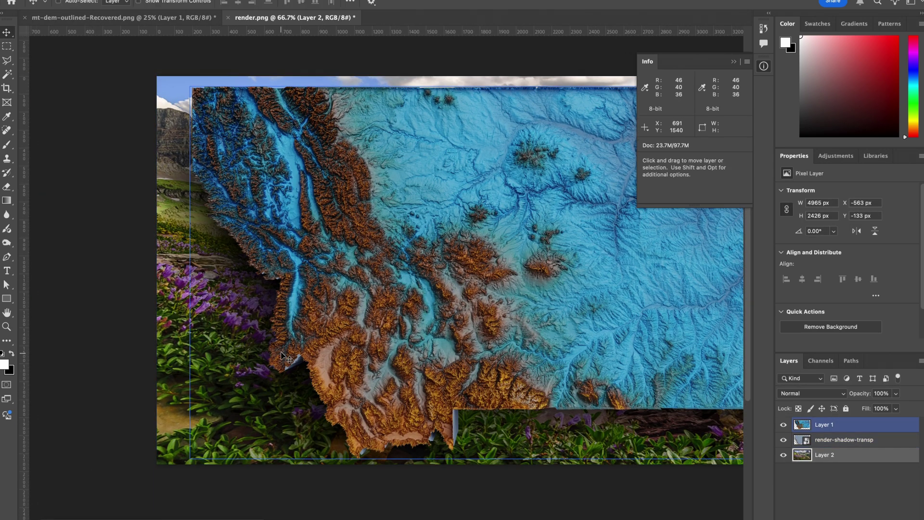
key("alt+bracketleft")
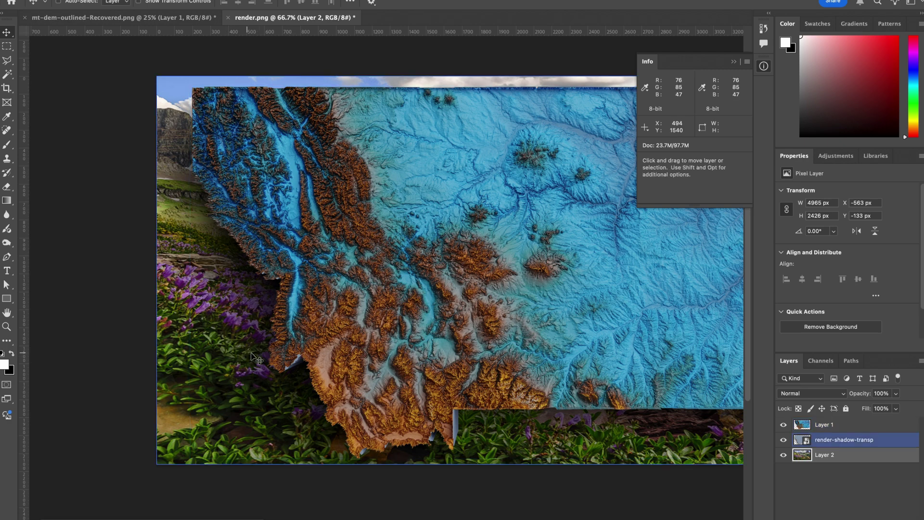
key("alt+bracketleft")
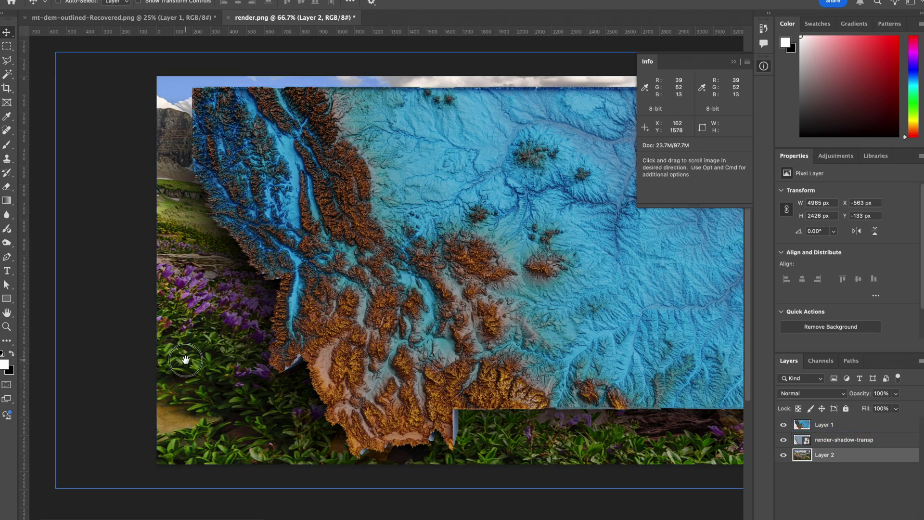
left_click_drag(185, 360, 92, 389)
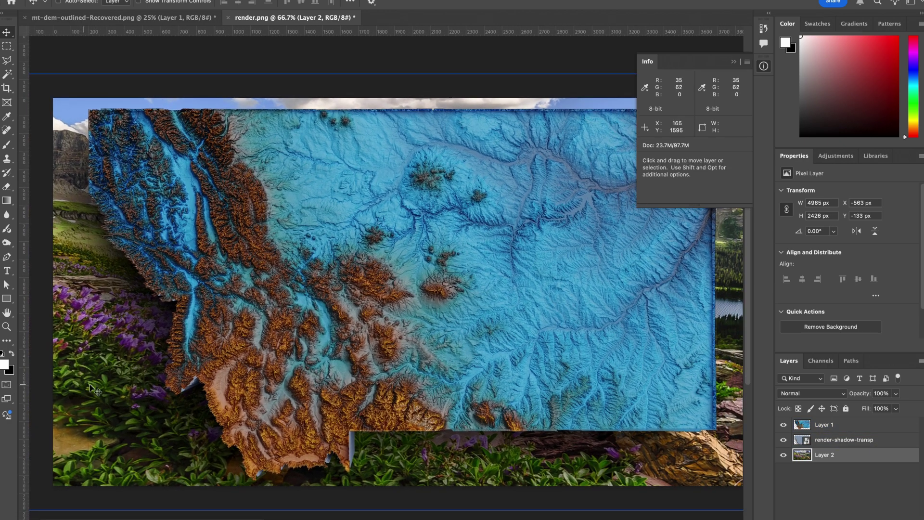
- Toggle the shadow layer on and off to compare, then hide the Layer 2 photo
left_click(784, 439)
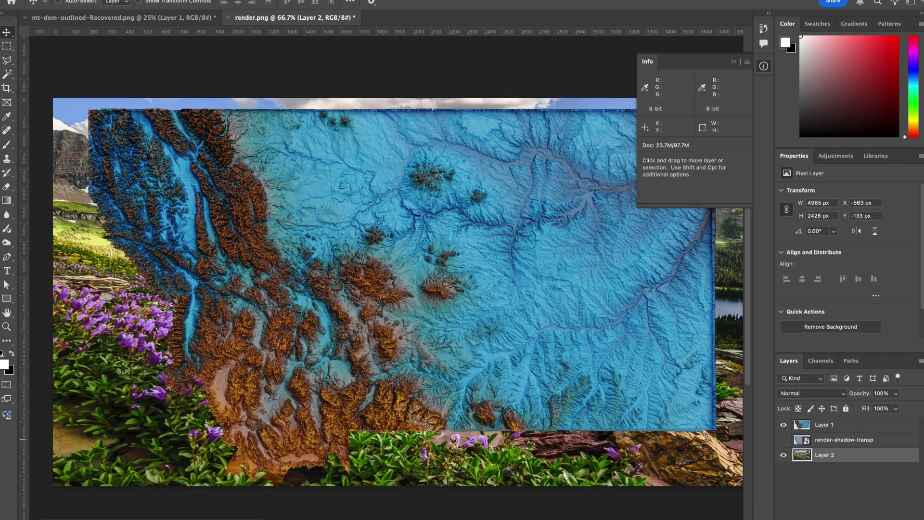
left_click(784, 439)
left_click(784, 440)
left_click(783, 441)
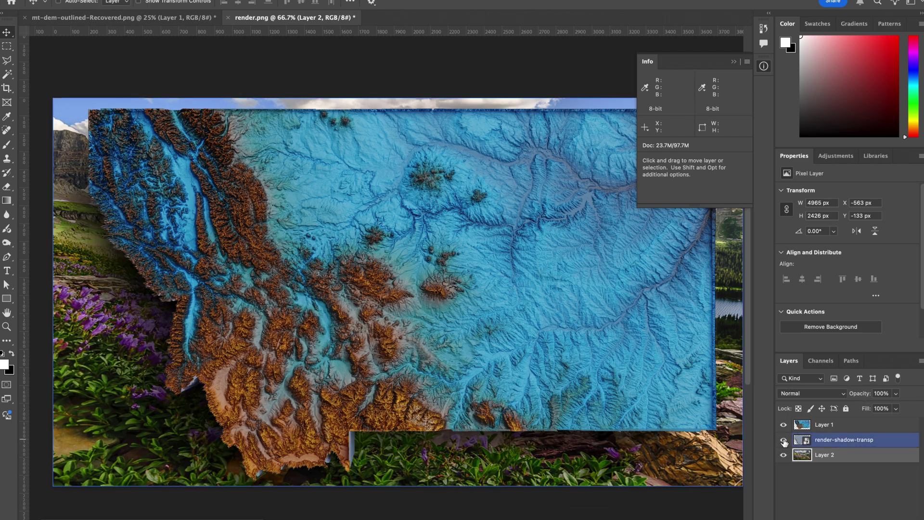
left_click(784, 441)
left_click(784, 441)
left_click(785, 440)
left_click(784, 439)
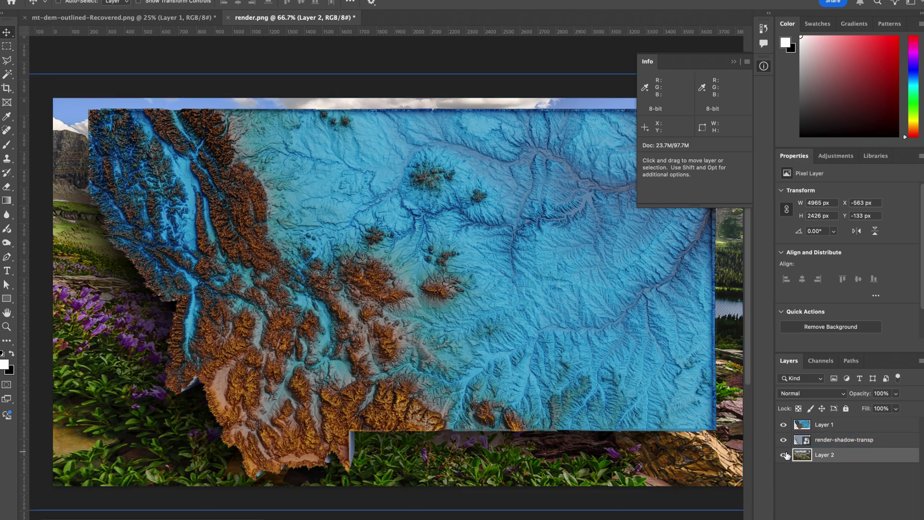
left_click(783, 454)
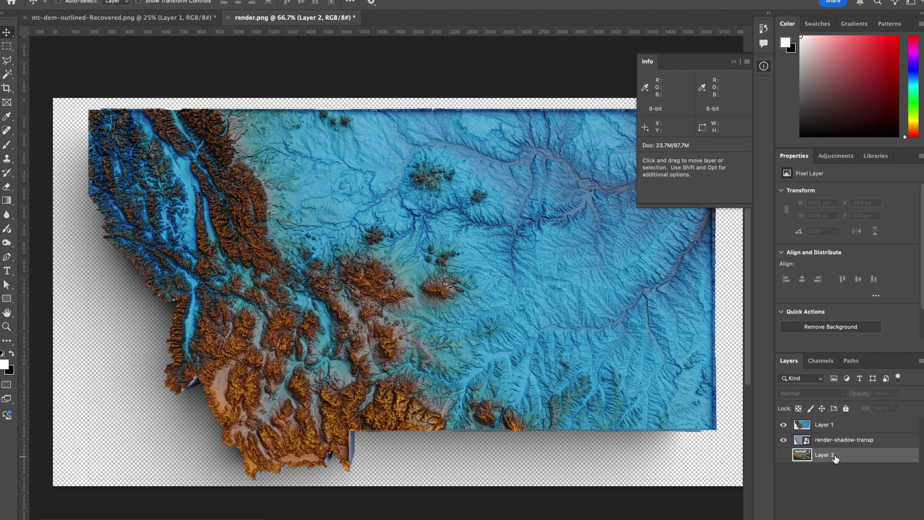
- Fill Layer 2 with a tan sampled from the map's mountains and move it below the shadow
key("Delete")
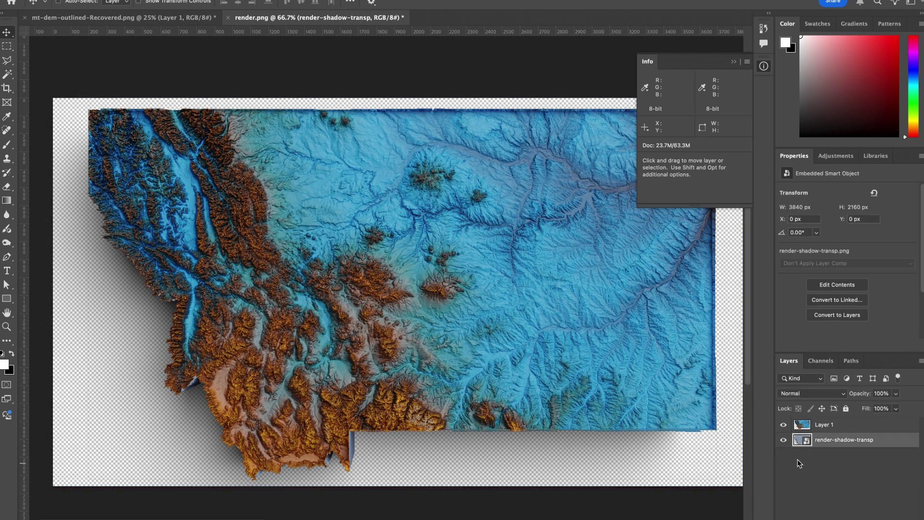
key("super+z")
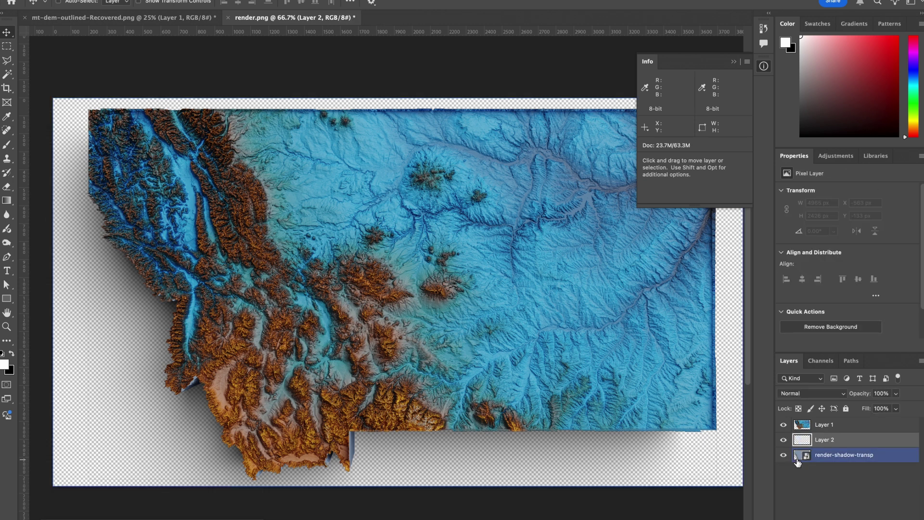
key("i")
left_click(283, 325)
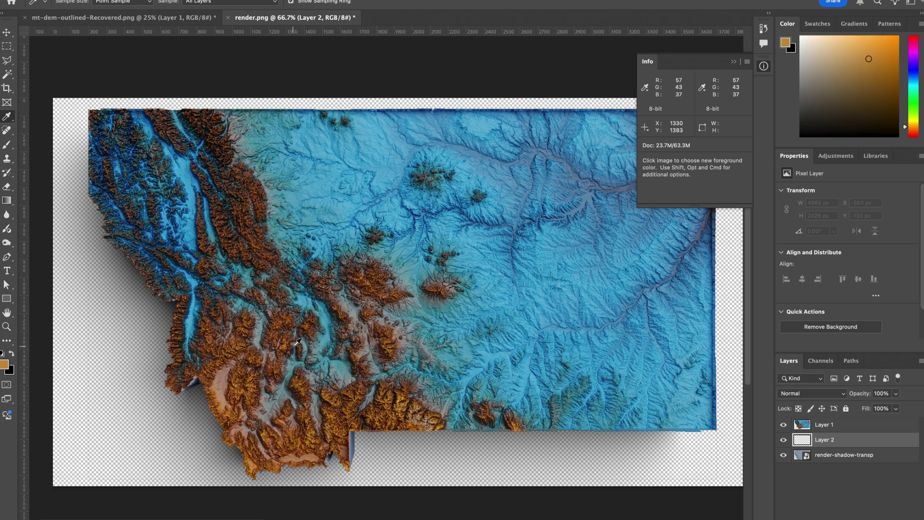
key("alt+BackSpace")
key("v")
key("super+bracketleft")
- Select Layer 1, render-shadow-transp, then Layer 1 again, and return to Blender
key("i")
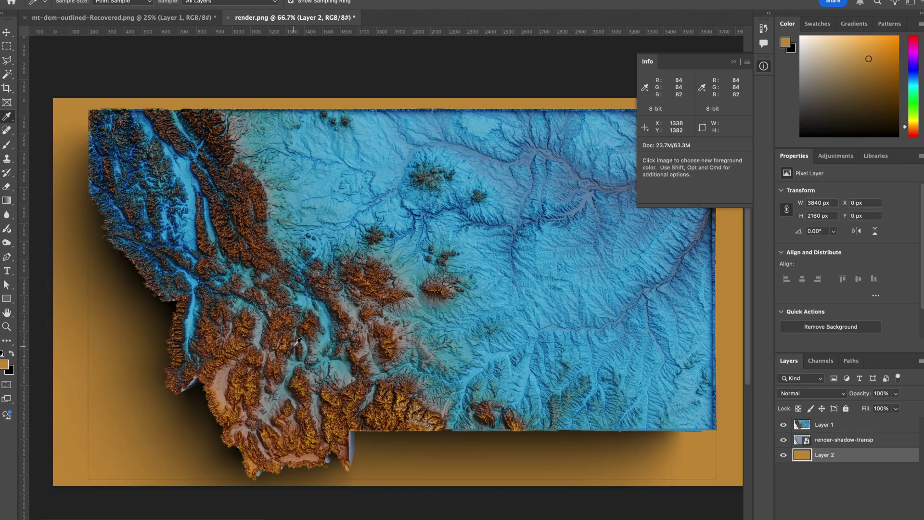
key("v")
left_click(196, 356, "super")
left_click(62, 244, "super")
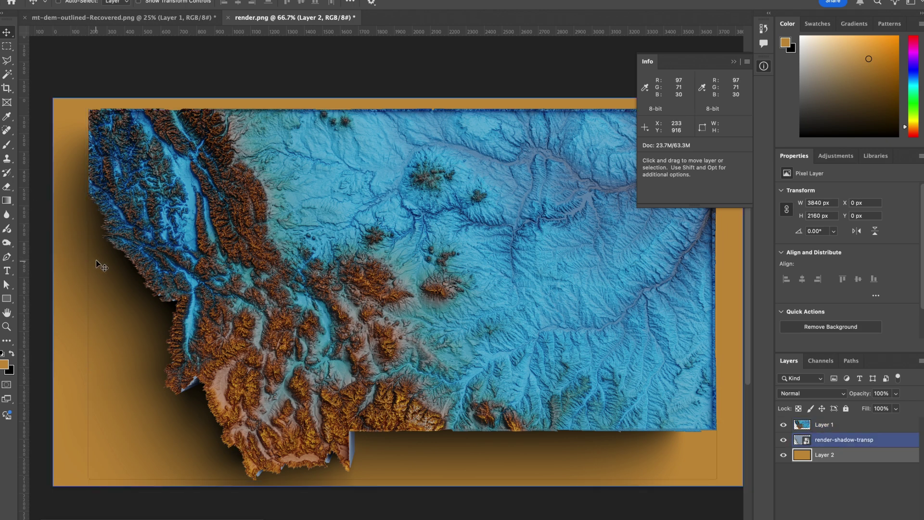
left_click(182, 151, "super")
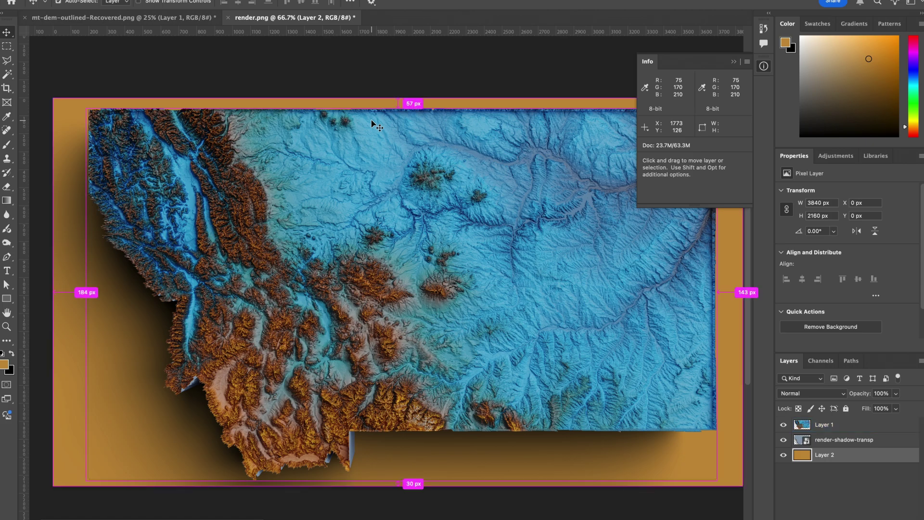
key("super+Tab")
key("super+Tab")
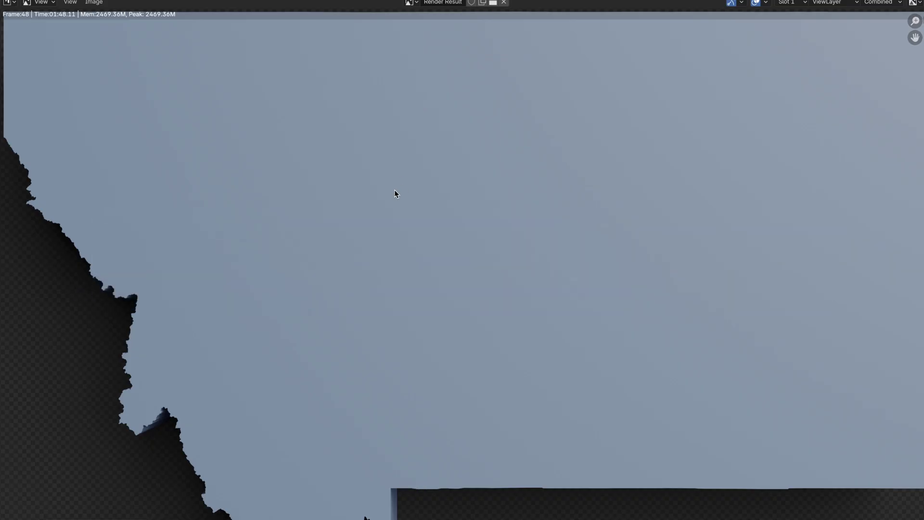
- Close the Render Result, unhide Plane.001 and switch the viewport to Material Preview shading
scroll(396, 194, "down", 5)
key("Escape")
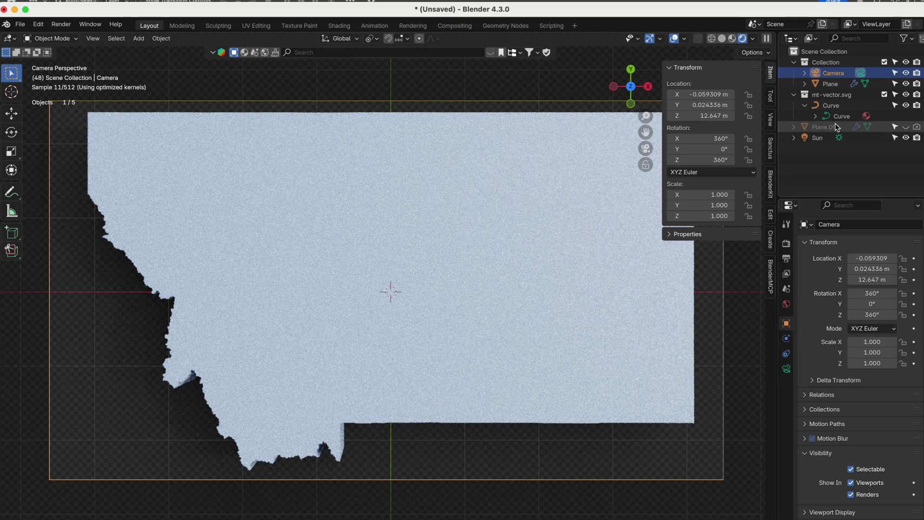
left_click(905, 126)
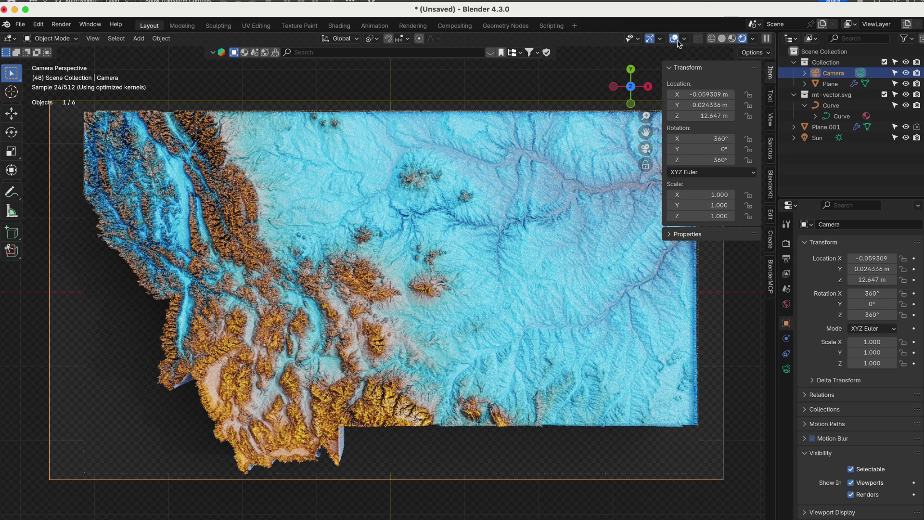
left_click(733, 38)
- Orbit and zoom around the terrain to inspect its edges, then open the Shading workspace
middle_click_drag(404, 266, 406, 214)
scroll(407, 217, "up", 4)
scroll(548, 357, "down", 2)
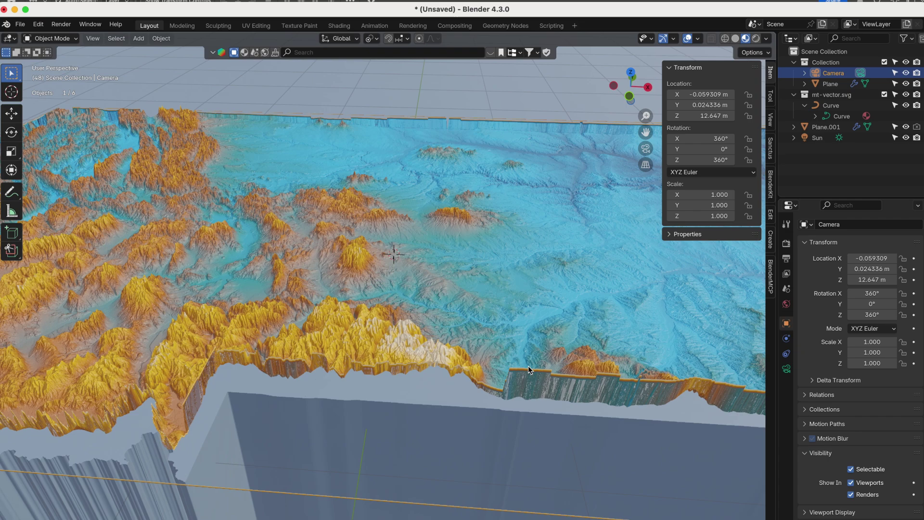
scroll(555, 392, "down", 1)
middle_click_drag(568, 390, 343, 260)
scroll(469, 385, "up", 2)
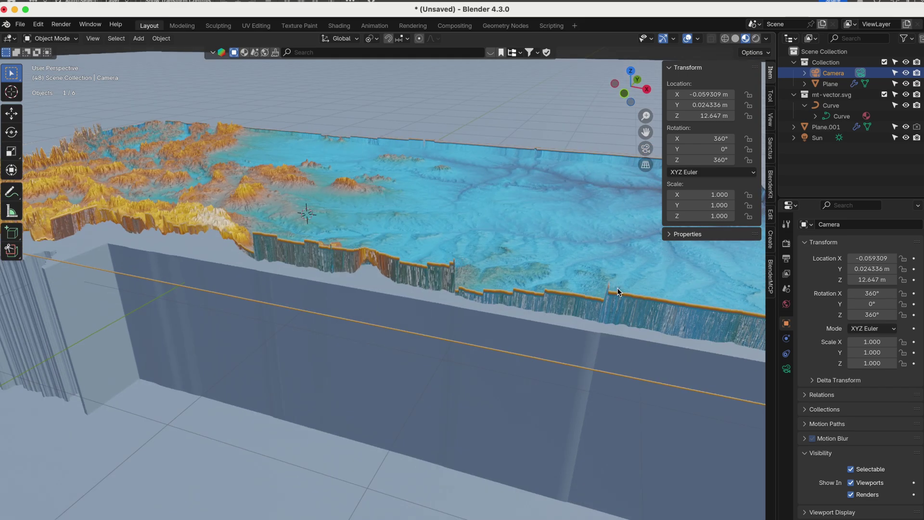
scroll(618, 292, "up", 6)
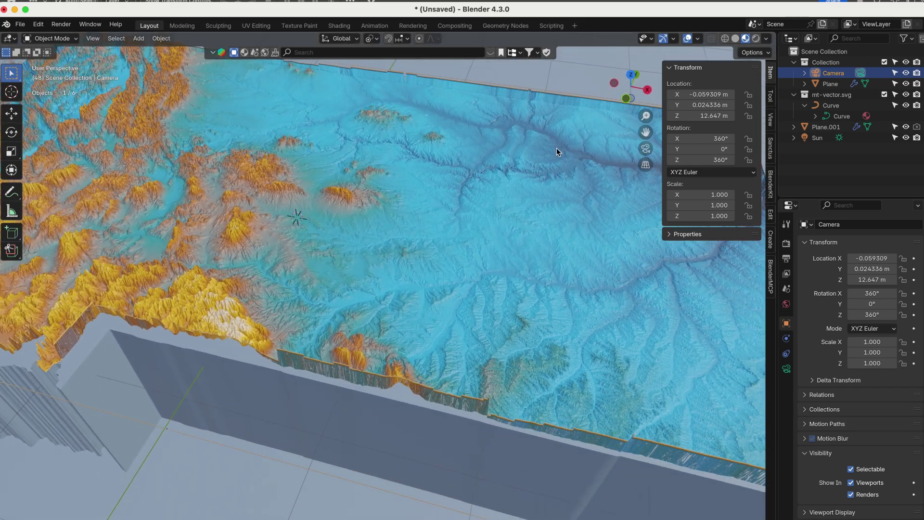
middle_click_drag(550, 148, 371, 182)
scroll(486, 189, "up", 8)
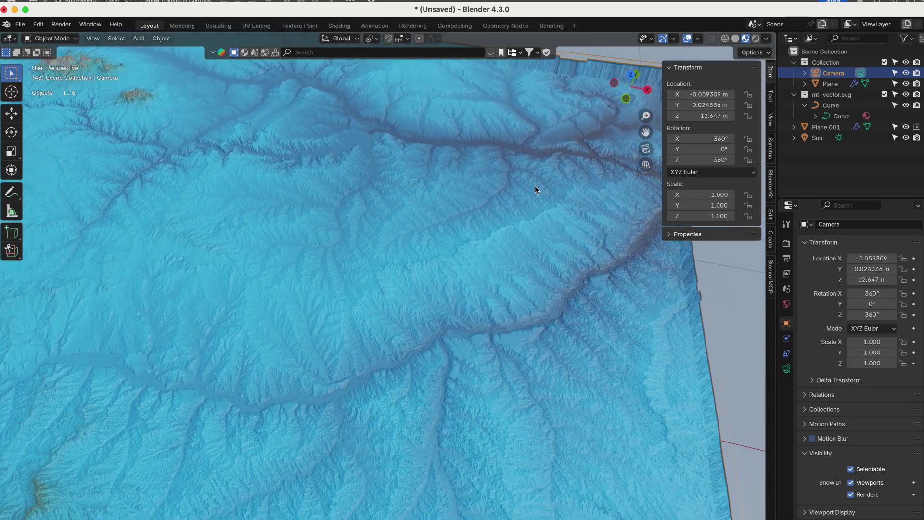
middle_click_drag(536, 186, 432, 194)
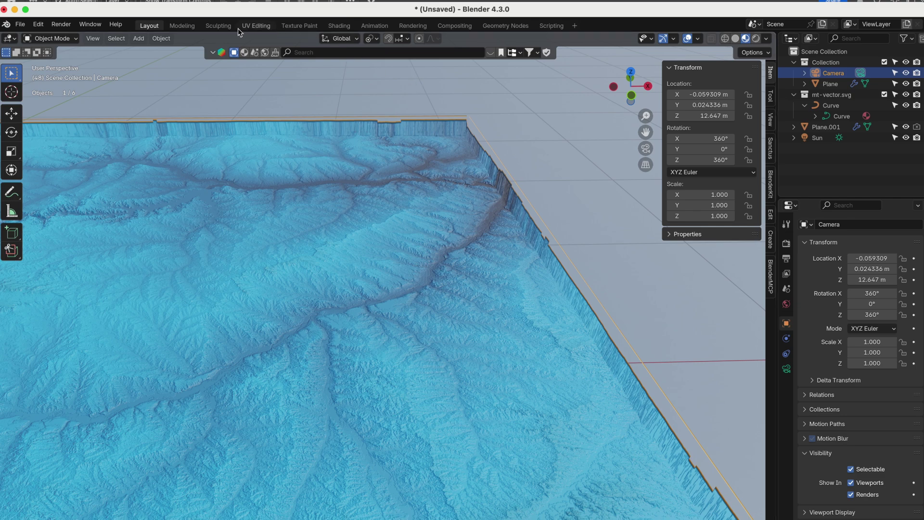
left_click(339, 26)
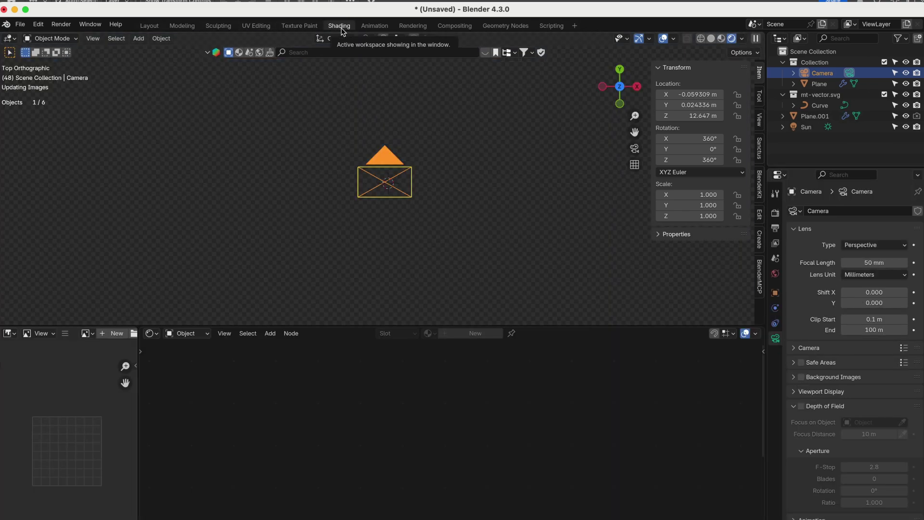
- Orbit to an angled perspective and select Plane.001 to display its material node tree
middle_click_drag(484, 176, 514, 167)
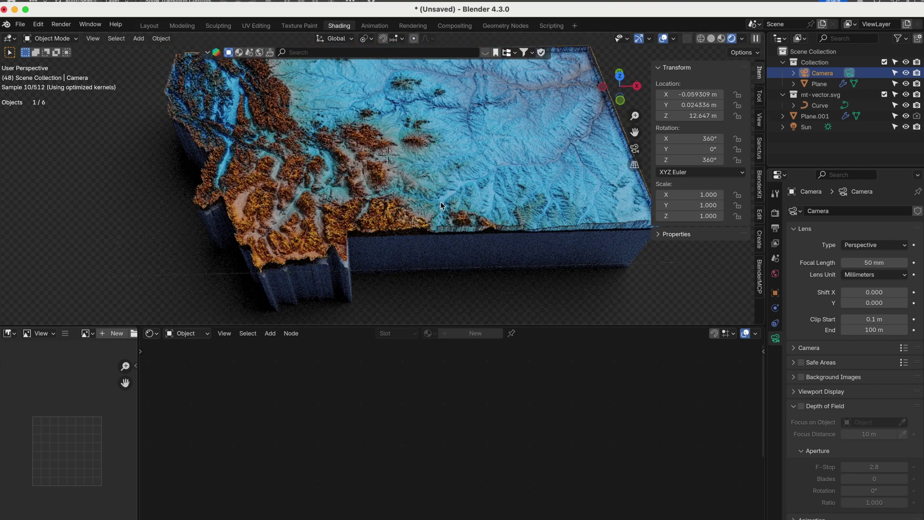
left_click(441, 201)
scroll(507, 450, "down", 2)
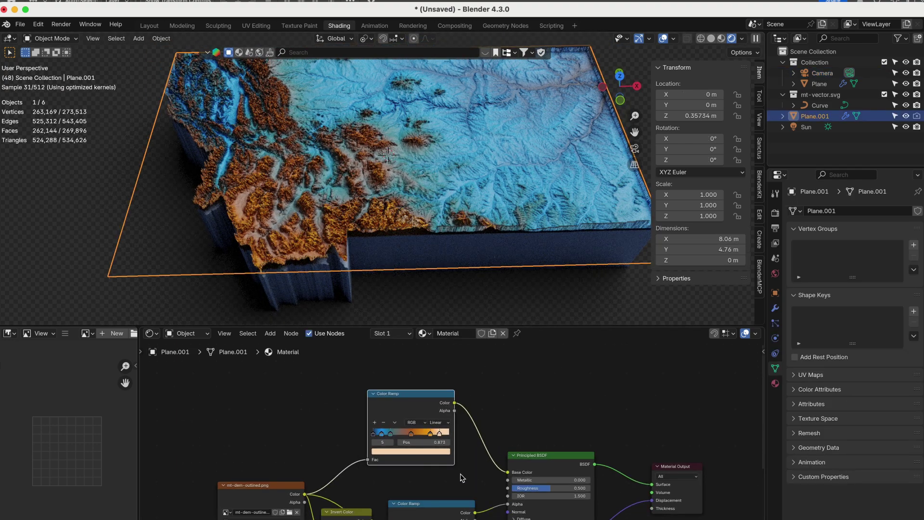
middle_click_drag(466, 472, 484, 420)
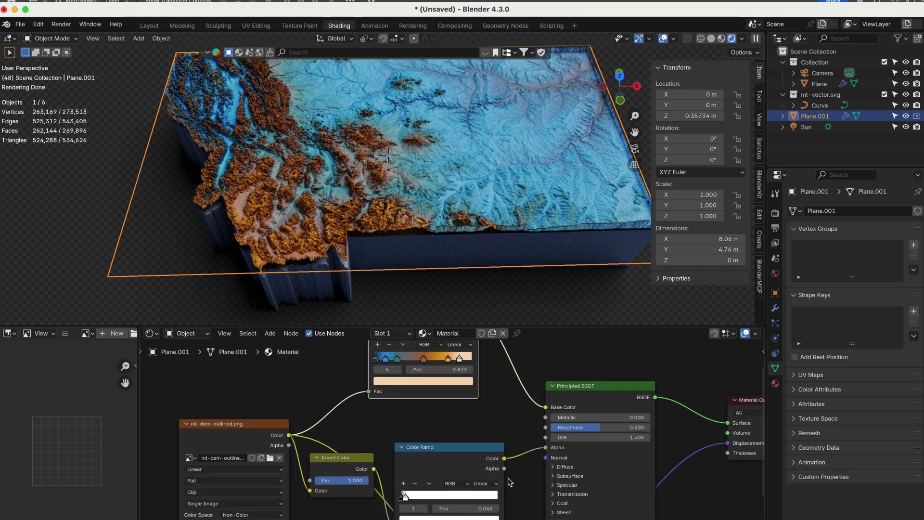
scroll(452, 448, "up", 4)
- Adjust the lower alpha Color Ramp stops, trying white stop positions 0.010, 0.001 and 0.100
middle_click_drag(321, 496, 346, 368)
scroll(381, 426, "up", 2)
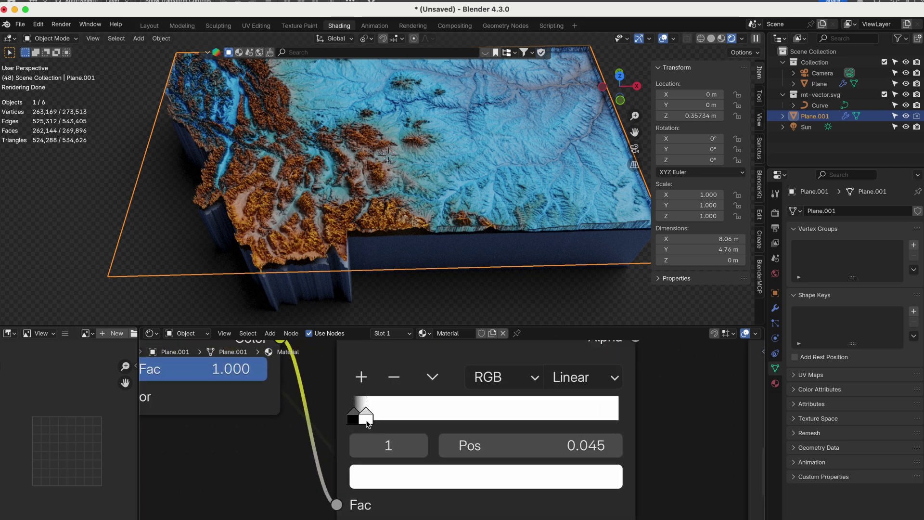
left_click_drag(360, 416, 365, 418)
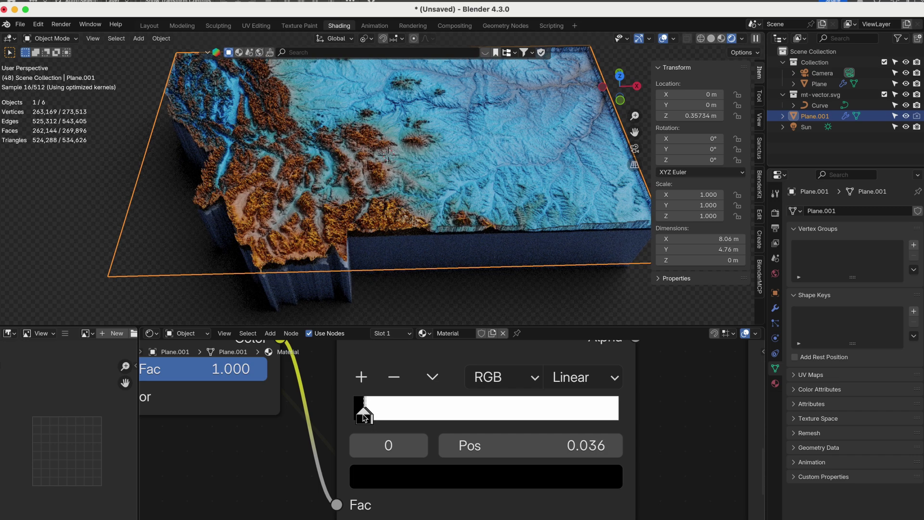
left_click_drag(371, 423, 320, 417)
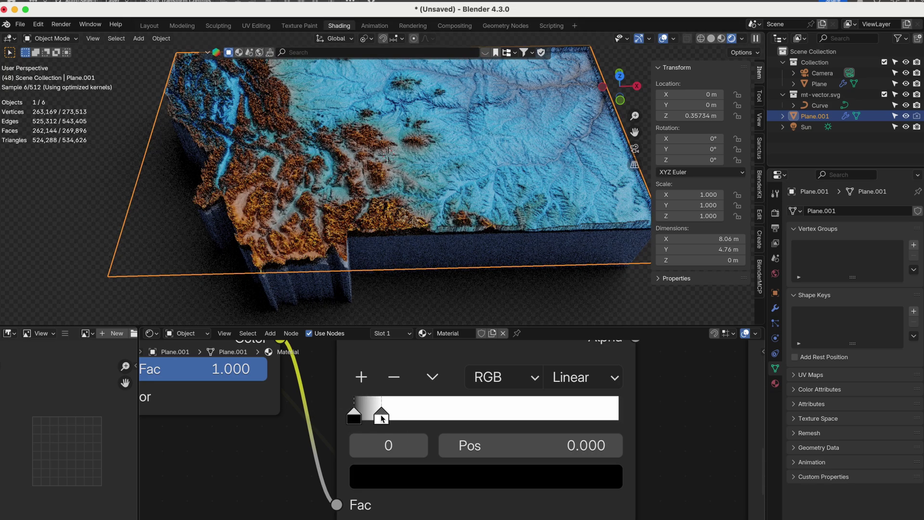
left_click(381, 415)
left_click(590, 447)
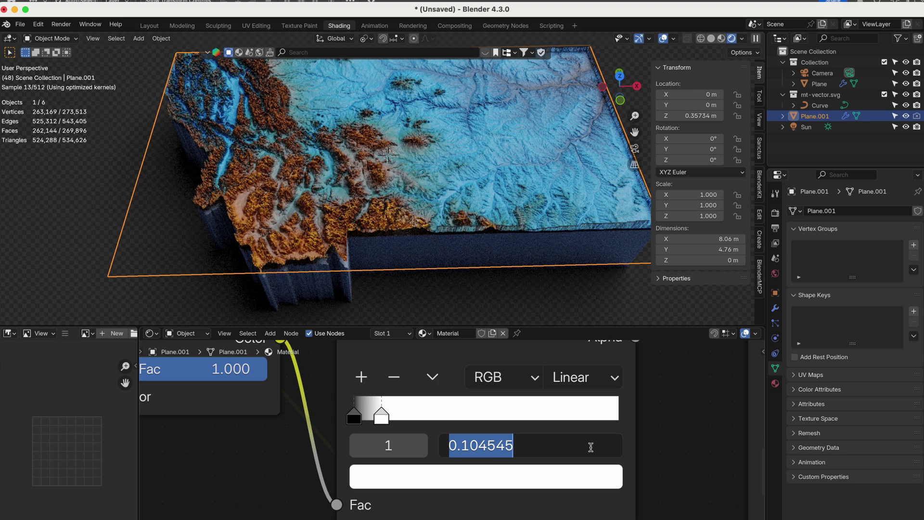
type(".01")
key("Return")
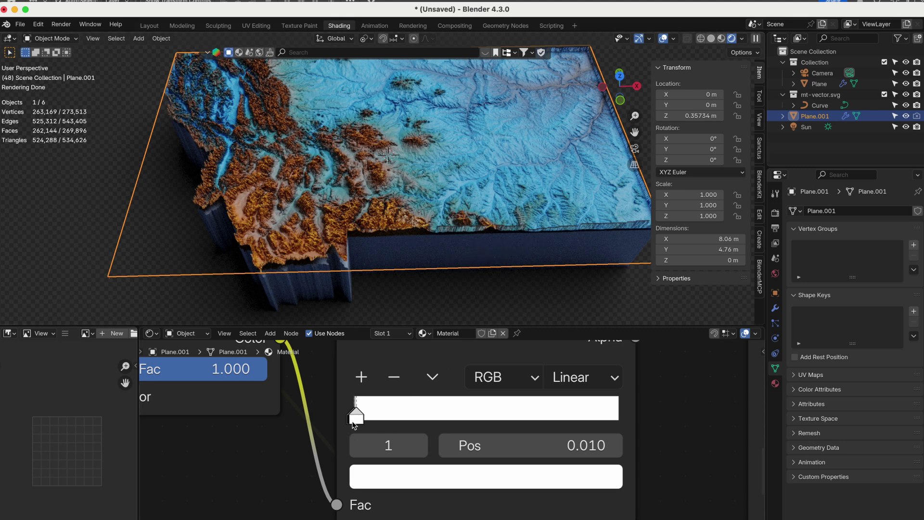
left_click(580, 443)
type(".")
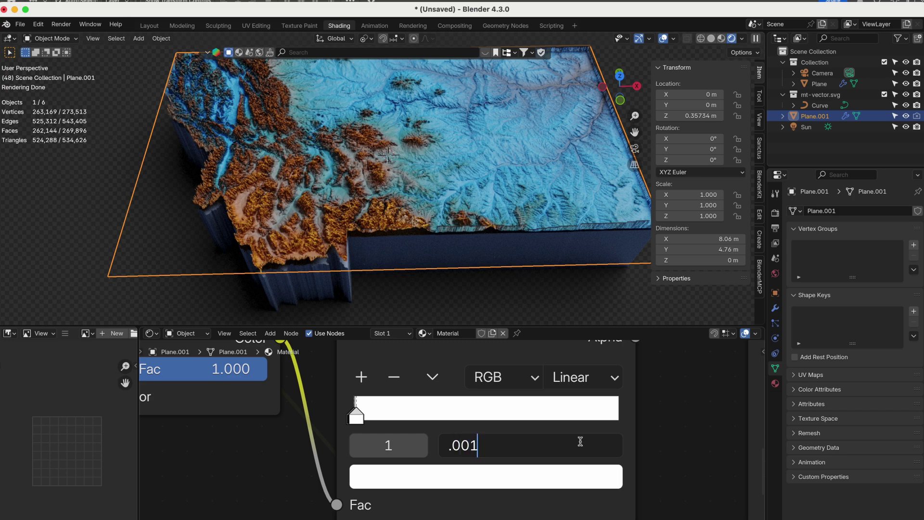
type("001")
key("Return")
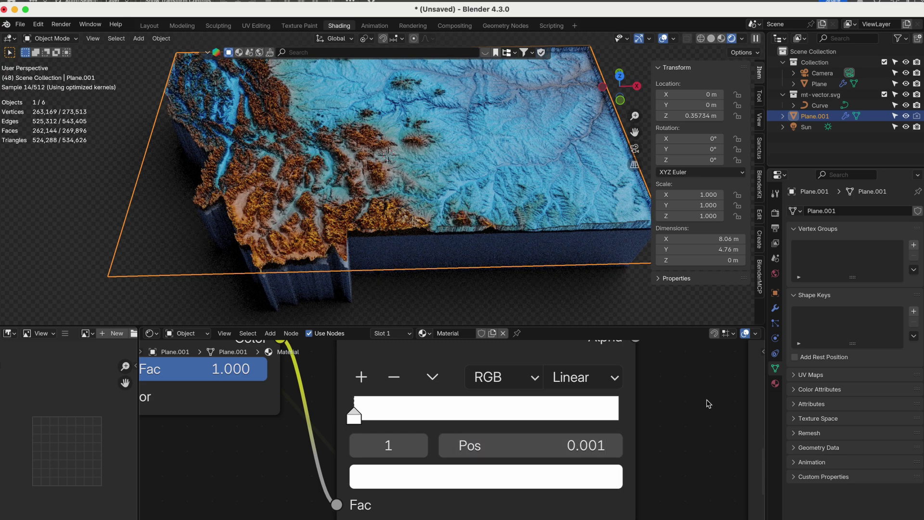
left_click(588, 446)
type(".1")
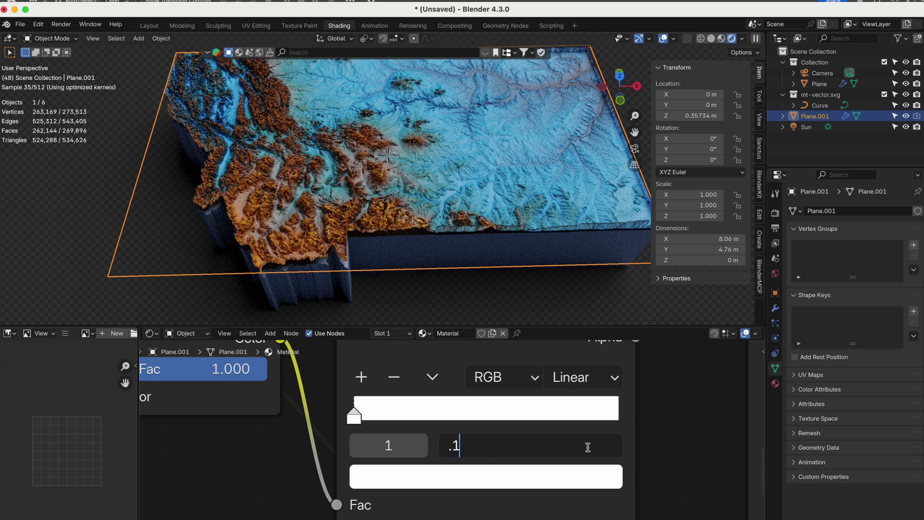
key("Return")
- Set the black stop to 0.090, rearrange both stops, and settle the white stop at 0.010
left_click(355, 427)
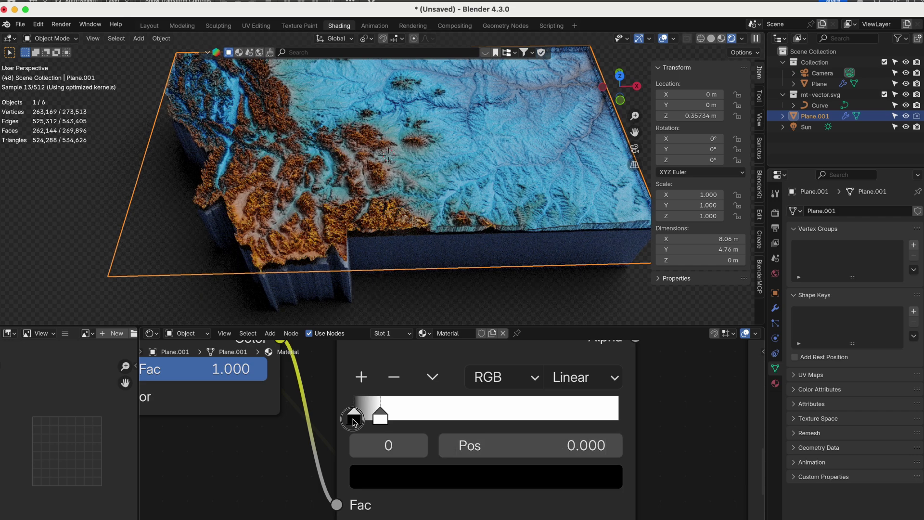
left_click(590, 446)
type(".")
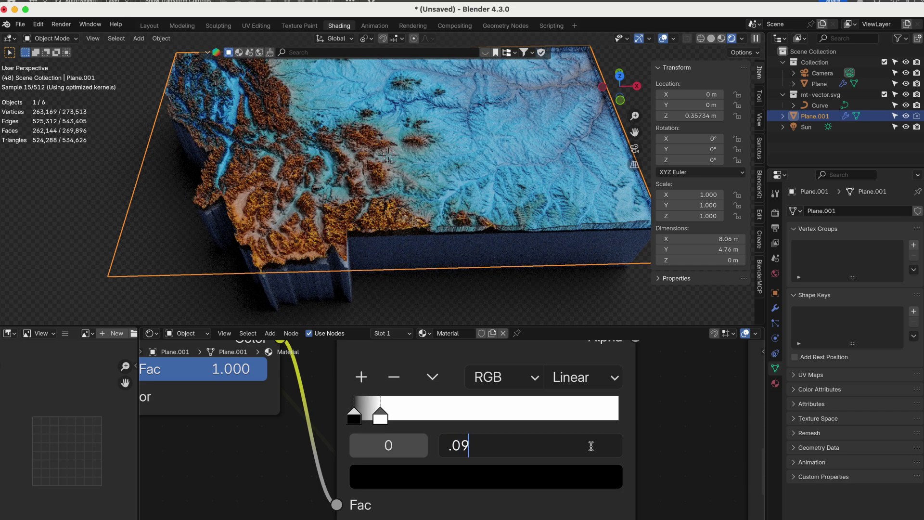
type("09")
key("Return")
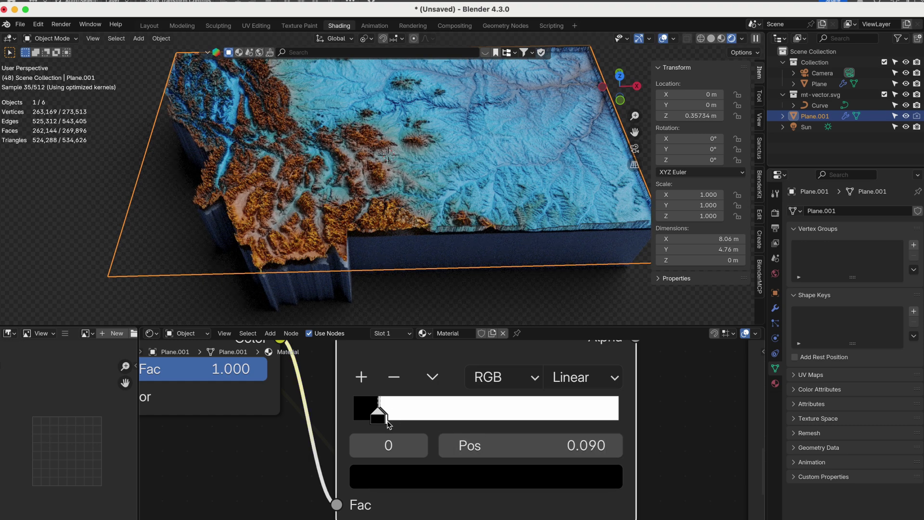
left_click_drag(392, 423, 534, 420)
left_click(437, 421)
left_click_drag(445, 422, 354, 422)
left_click_drag(533, 420, 439, 422)
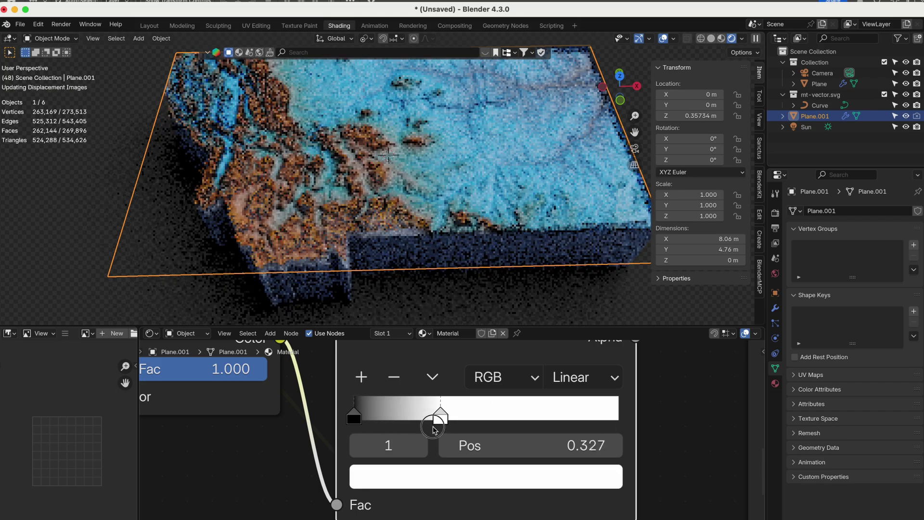
left_click(586, 445)
type(".1")
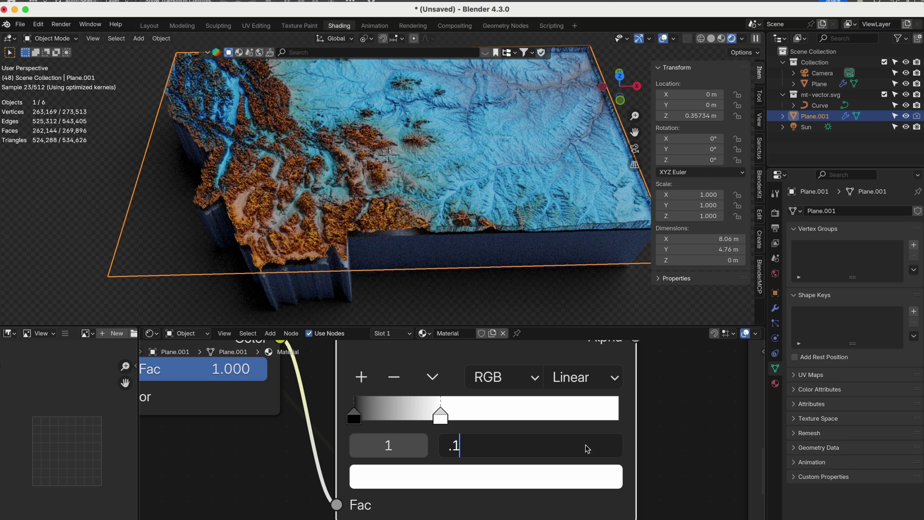
key("Return")
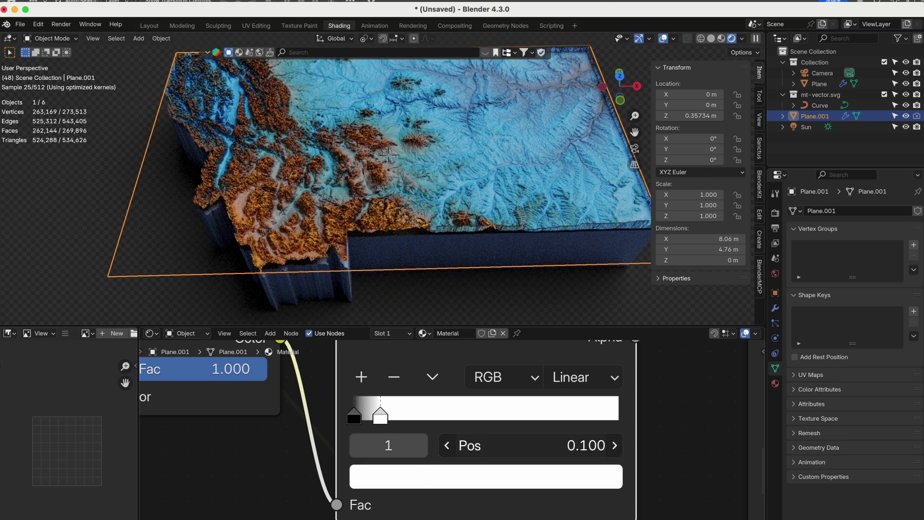
left_click(568, 446)
type(".01")
key("Return")
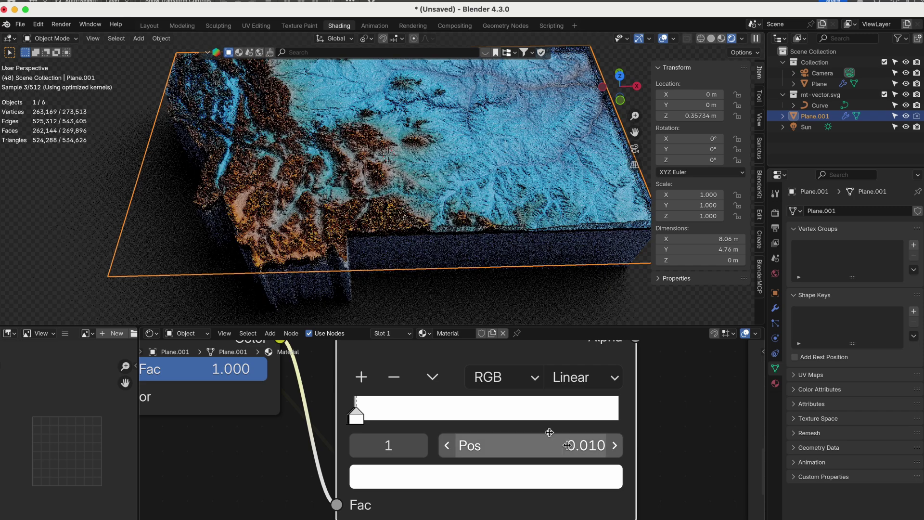
- Review the Displacement and image texture projection options, then switch to Photoshop
scroll(235, 302, "down", 4)
scroll(336, 458, "down", 5)
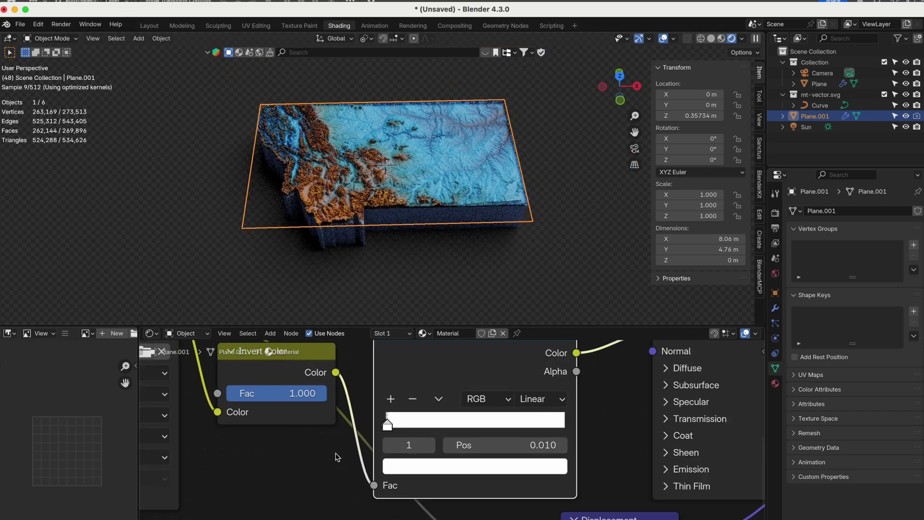
middle_click_drag(336, 458, 444, 455)
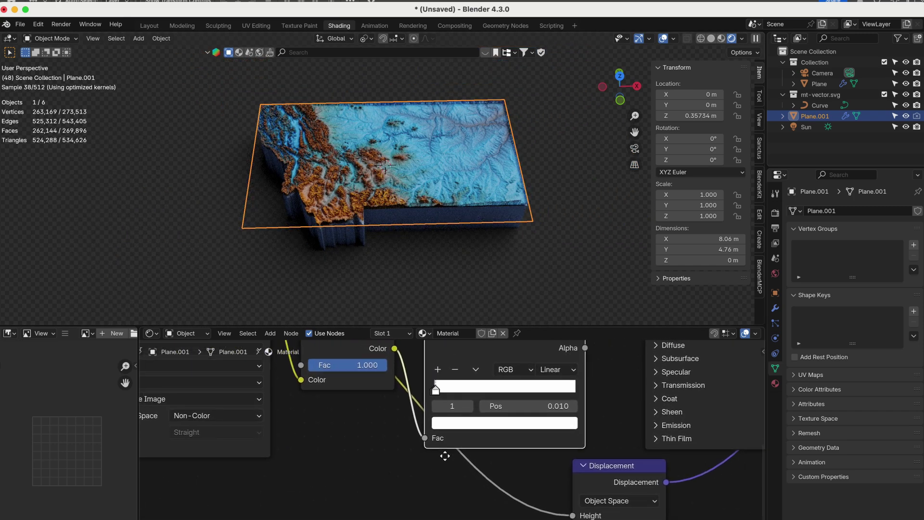
left_click(606, 471)
middle_click_drag(357, 492, 413, 519)
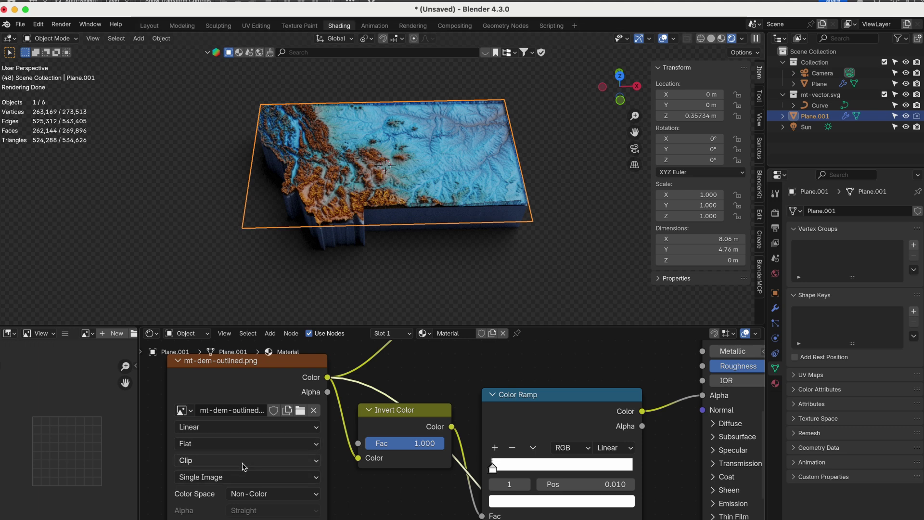
left_click(245, 447)
scroll(471, 451, "down", 4)
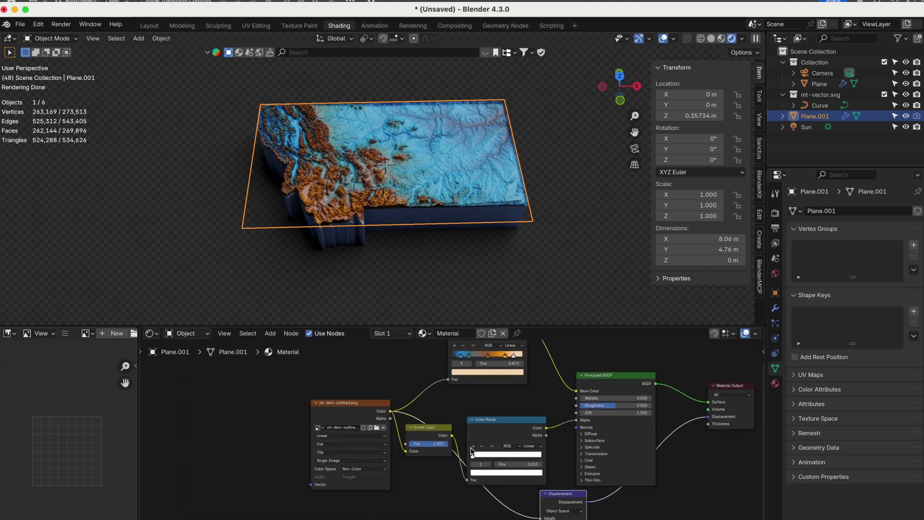
scroll(472, 451, "up", 3)
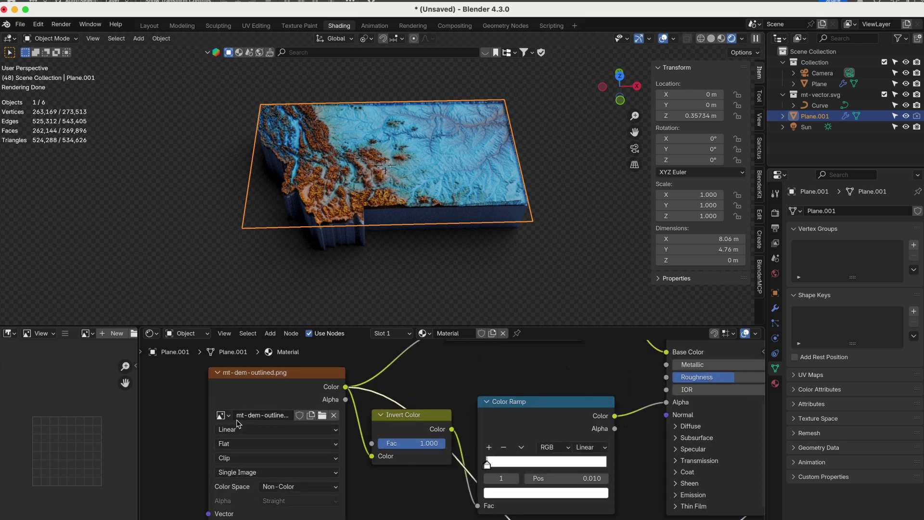
key("super+Tab")
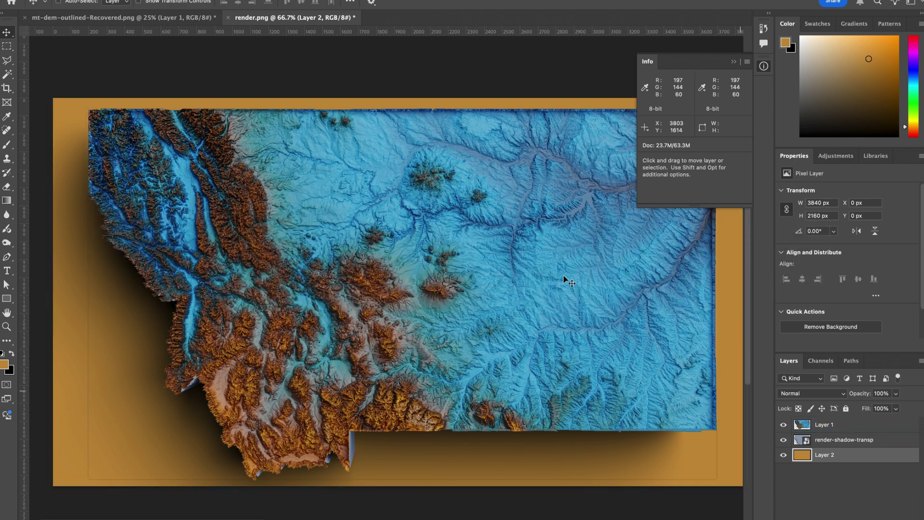
- In mt-dem-outlined-Recovered.png, turn off the layer's Stroke effect and keep Inner Glow on
left_click(120, 18)
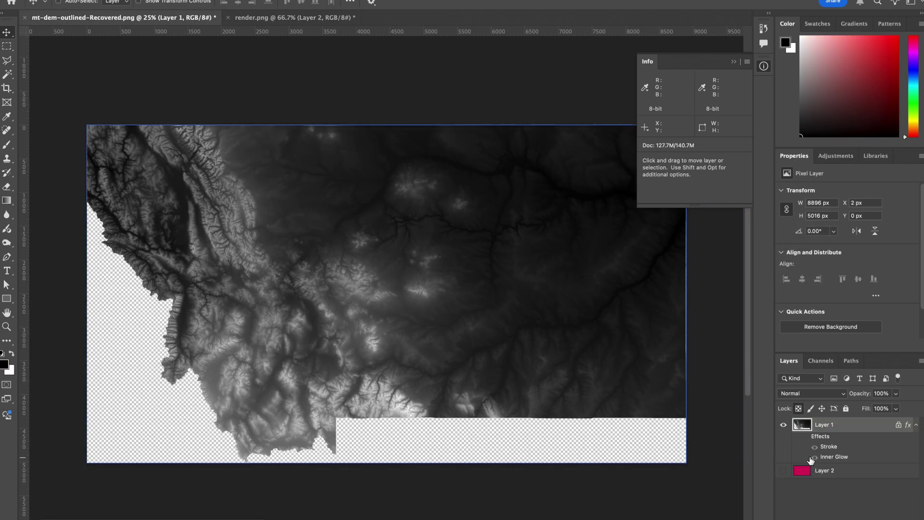
left_click(807, 437)
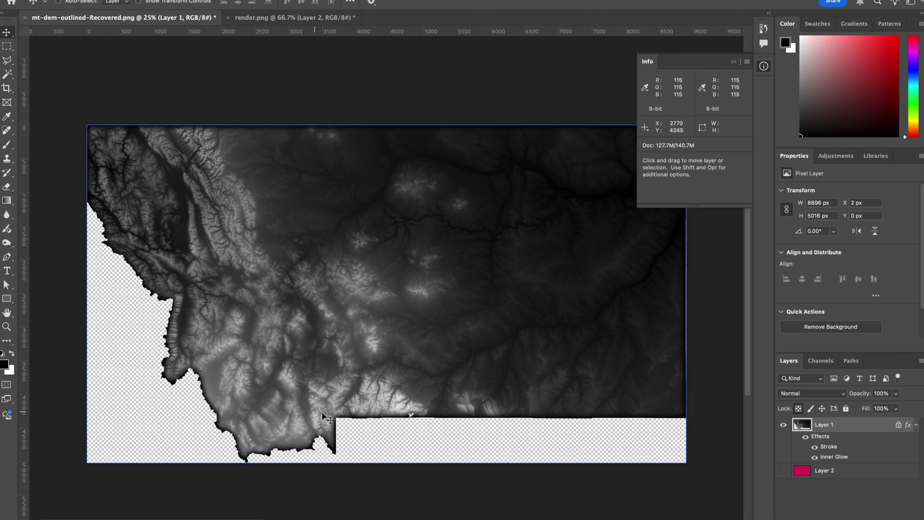
left_click(815, 447)
left_click(816, 457)
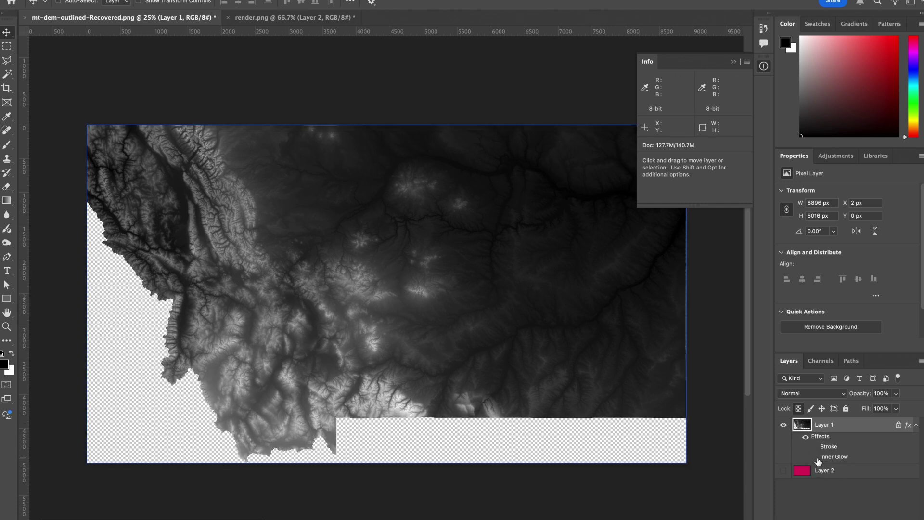
left_click(815, 457)
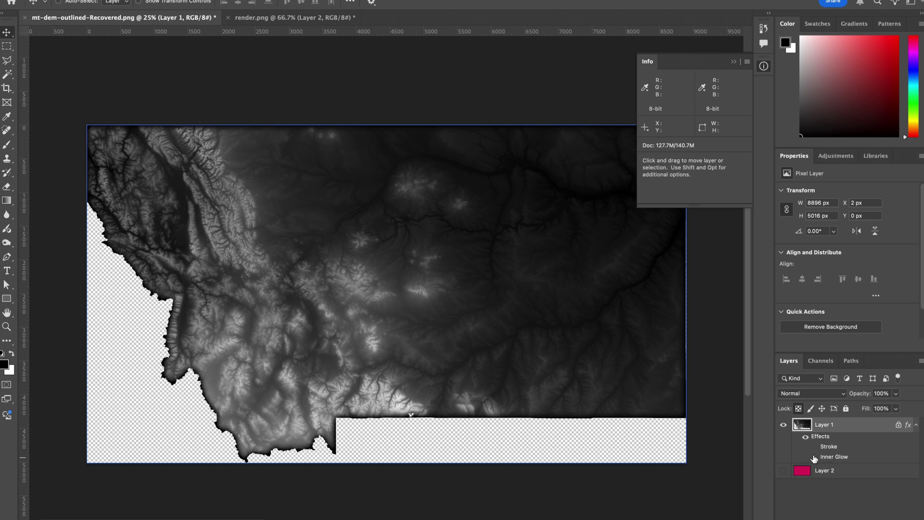
left_click(815, 457)
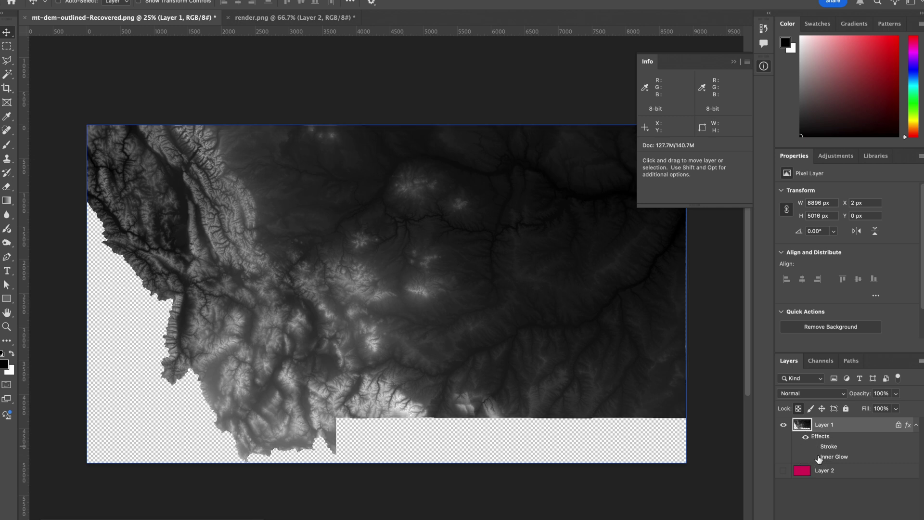
left_click(815, 457)
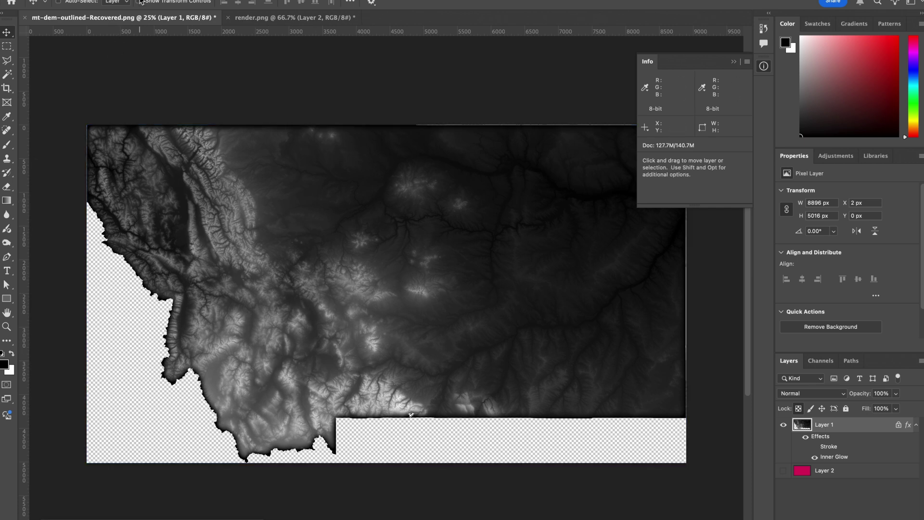
left_click(94, 1)
- Quick Export the heightmap as PNG named mt-dem-outlined-border, then switch to Blender
mouse_move(124, 144)
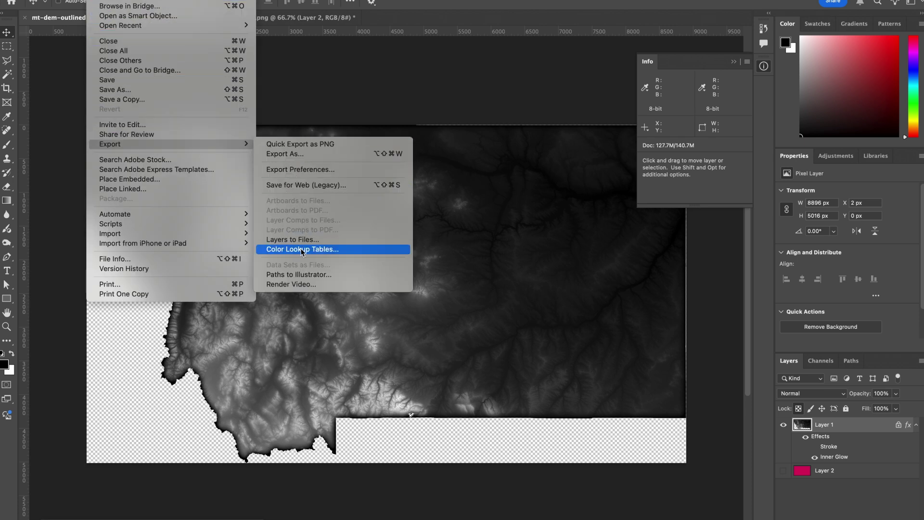
left_click(299, 144)
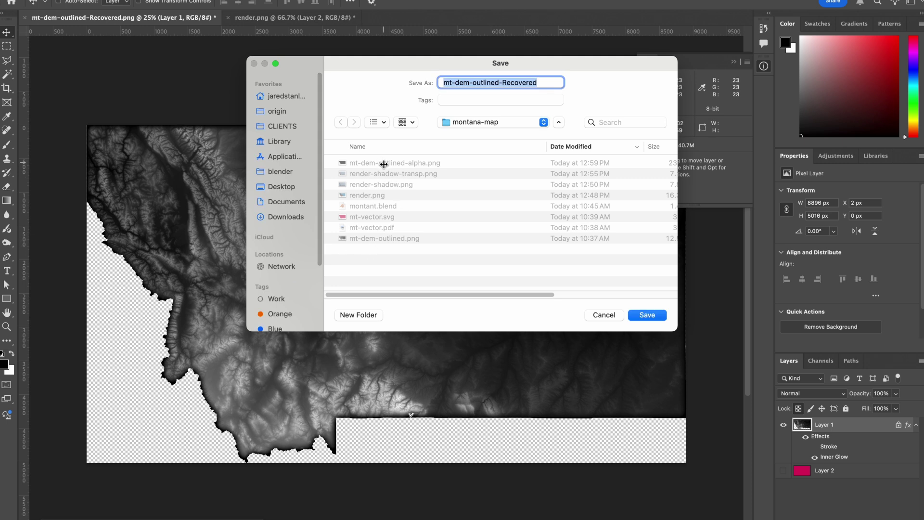
left_click(385, 164)
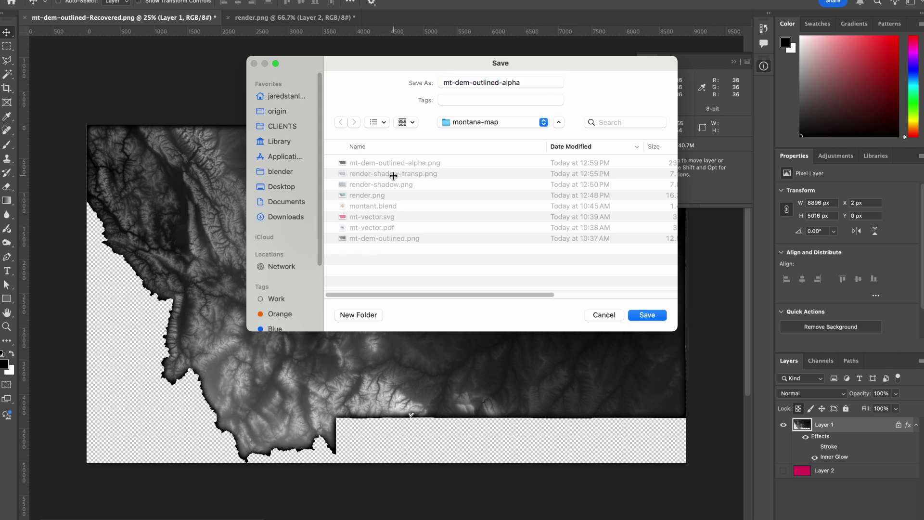
key("BackSpace")
key("BackSpace")
key("BackSpace")
key("BackSpace")
key("BackSpace")
key("BackSpace")
left_click(511, 80)
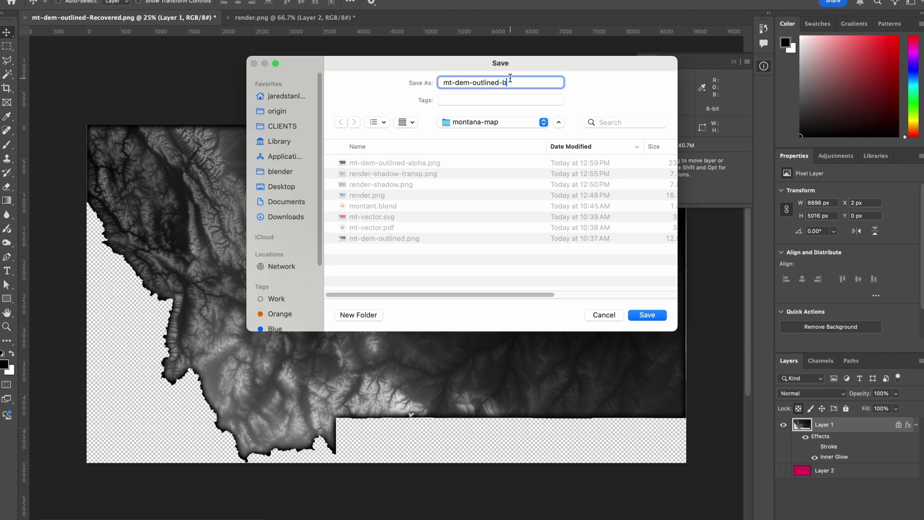
type("-border")
key("Return")
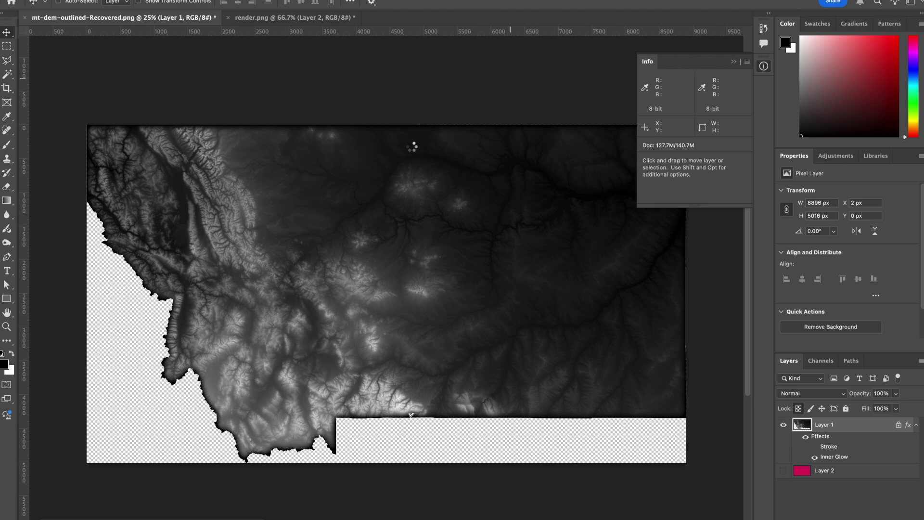
key("super+Tab")
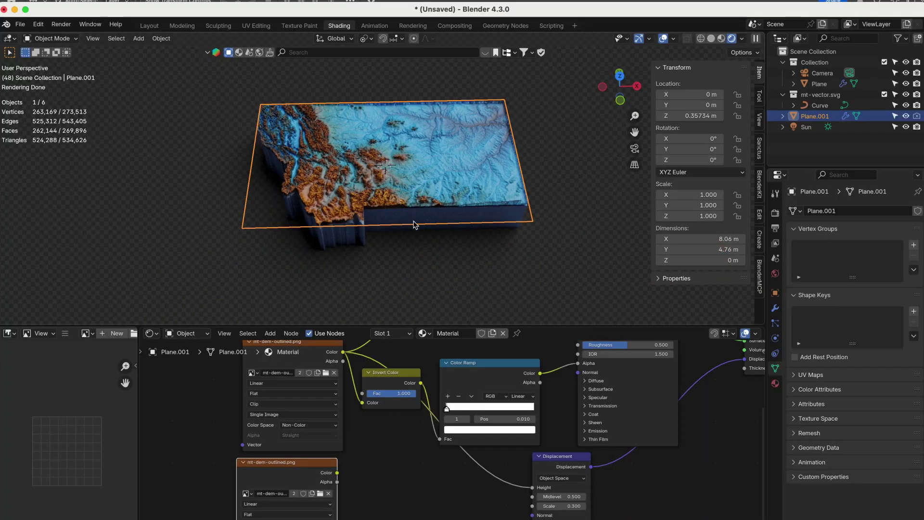
- Open mt-dem-outlined-border.png in the lower Image Texture node and confirm its name
left_click(320, 493)
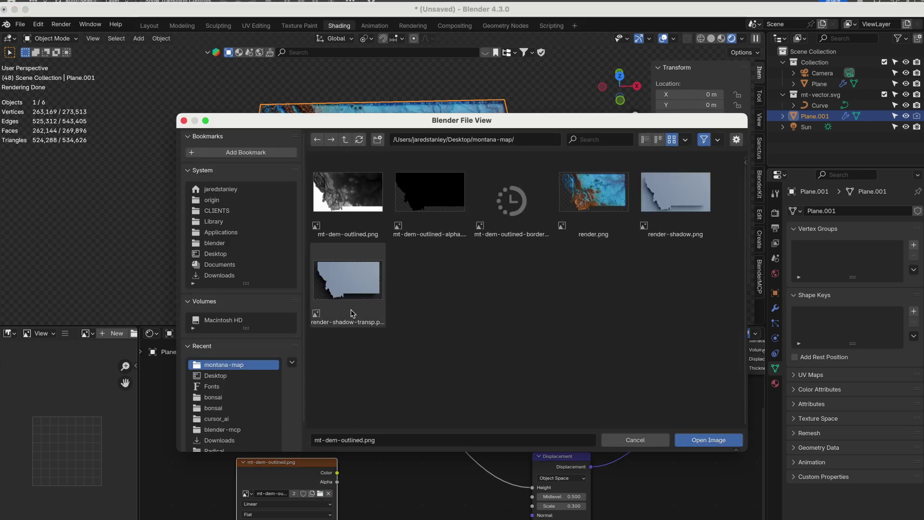
left_click(519, 195)
left_click(709, 441)
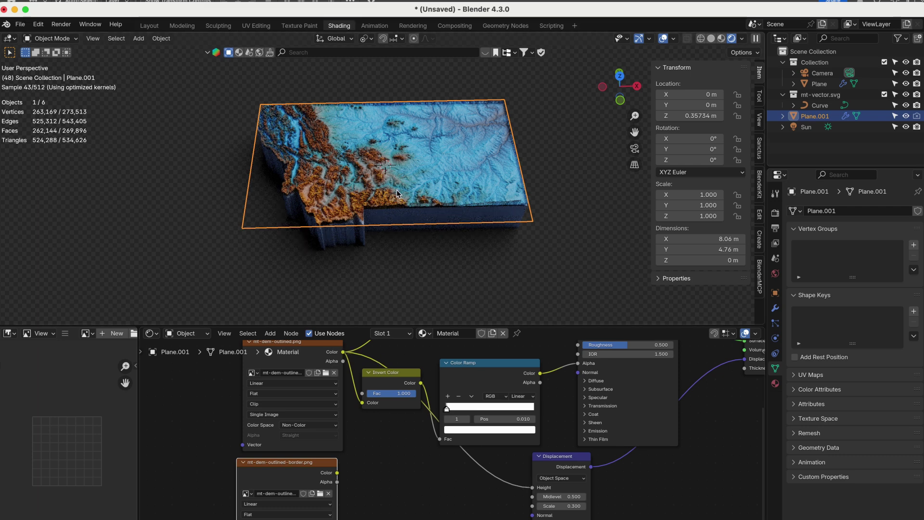
scroll(393, 200, "up", 3)
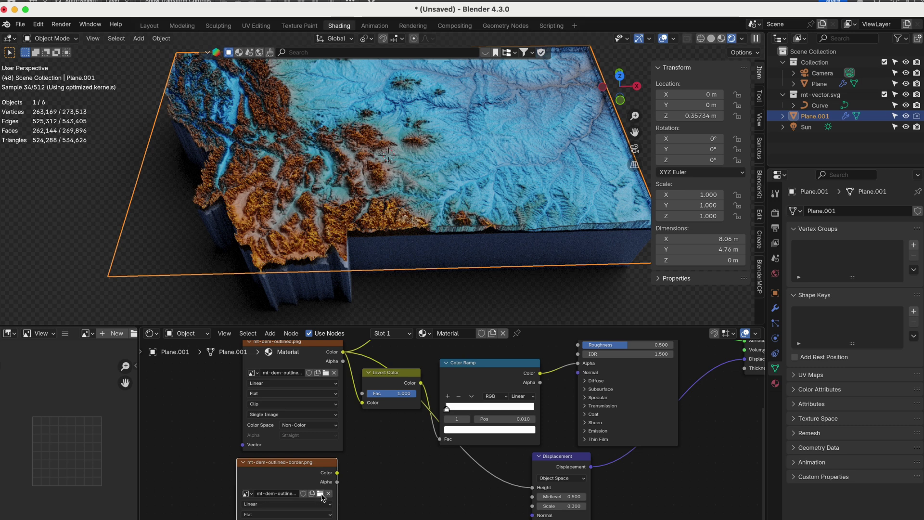
left_click(289, 494)
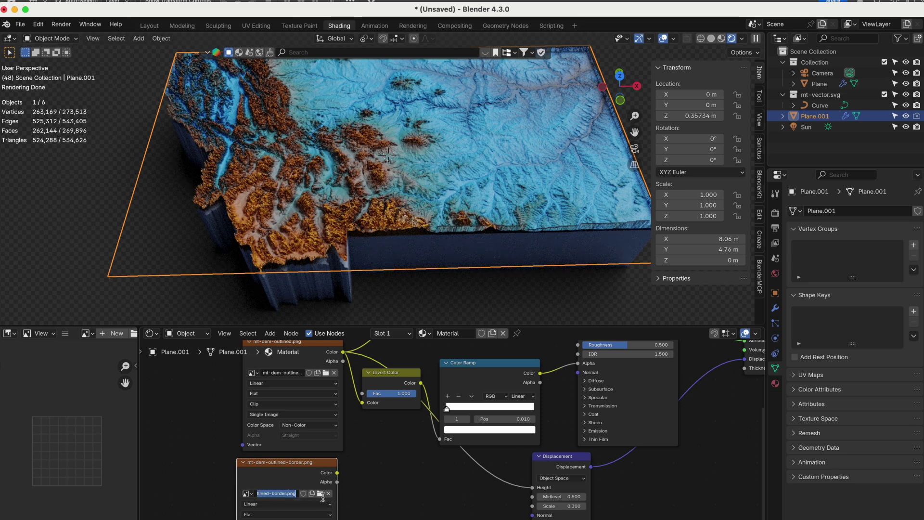
key("Escape")
- Connect the border image's Color output to the Displacement node's Height input
left_click_drag(338, 473, 532, 486)
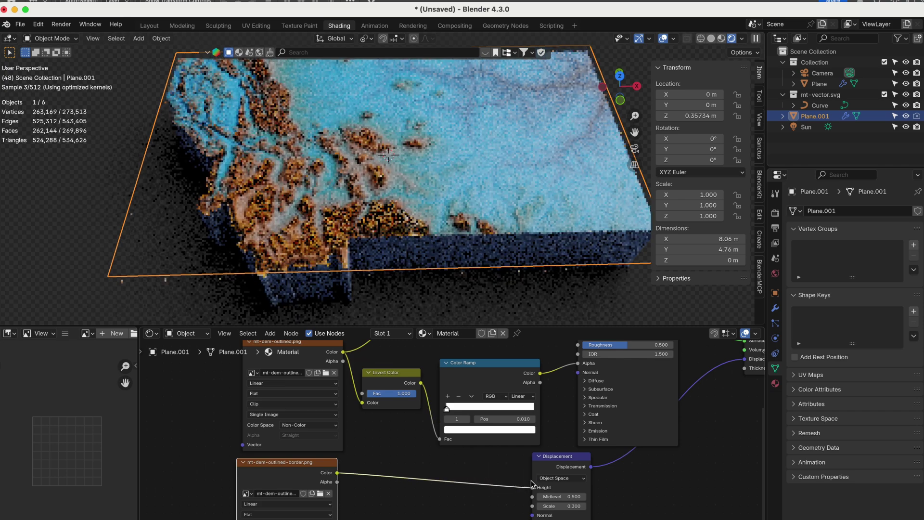
scroll(401, 226, "up", 5)
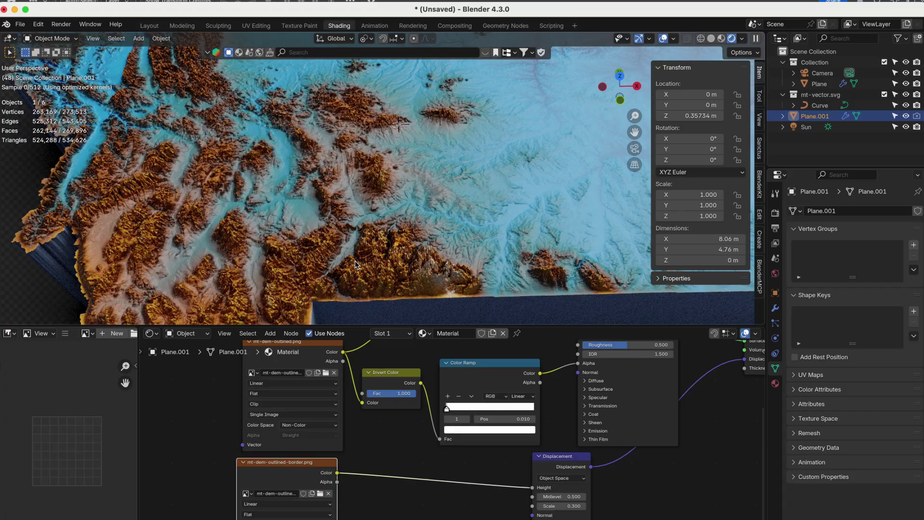
scroll(356, 231, "up", 5)
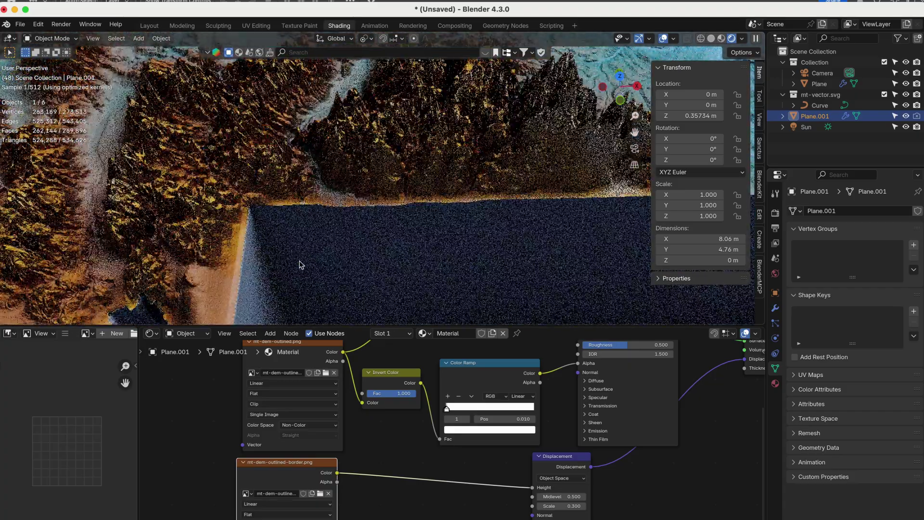
- Orbit to inspect the relief's sheer side edges, then select the Plane object
middle_click_drag(299, 265, 423, 193)
scroll(410, 207, "up", 3)
scroll(405, 219, "down", 5)
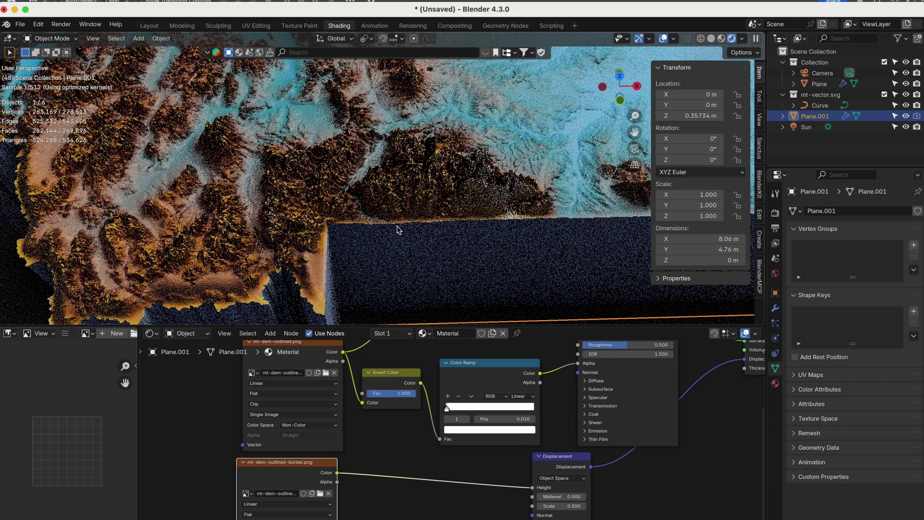
scroll(433, 232, "up", 3)
scroll(425, 241, "down", 4)
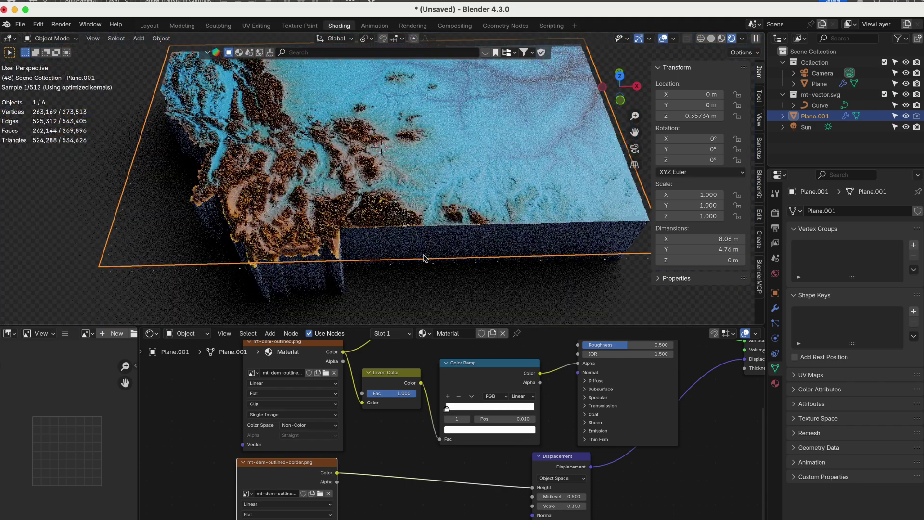
scroll(423, 231, "up", 3)
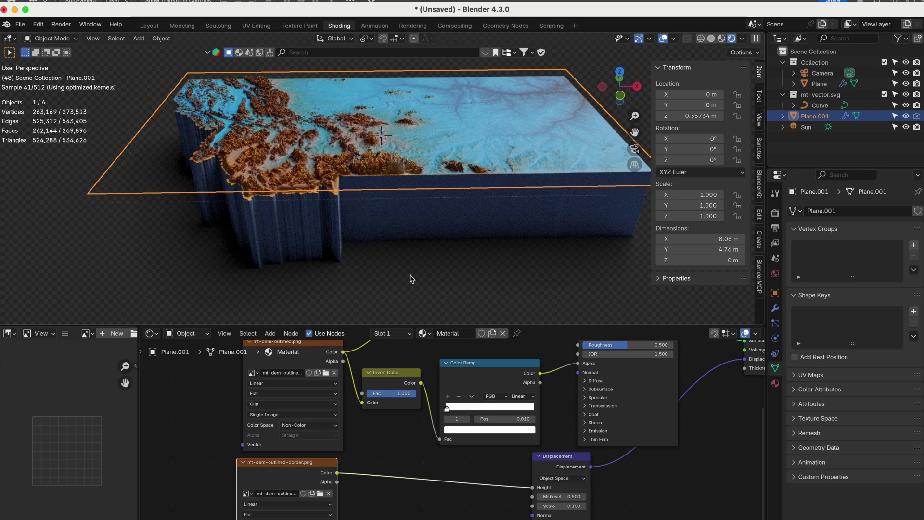
left_click(426, 273)
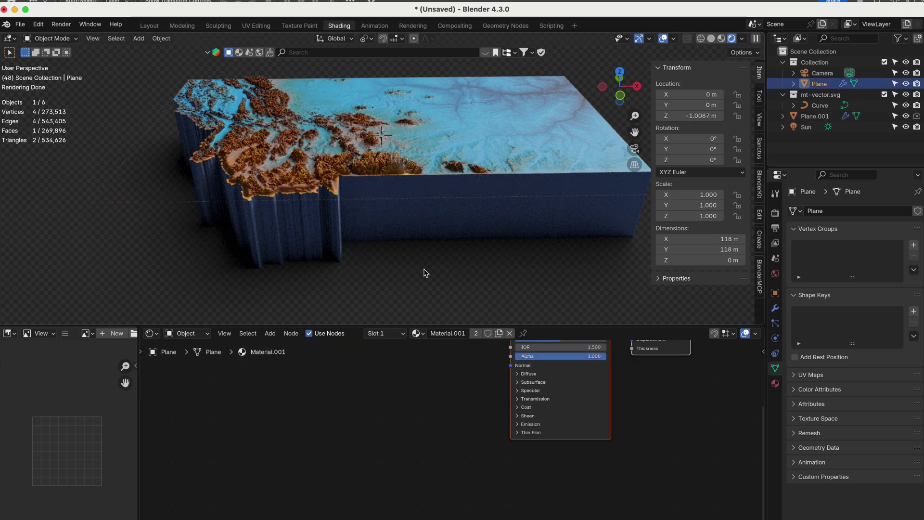
- Switch to camera view and zoom until the whole Montana relief fills the frame
key("KP_0")
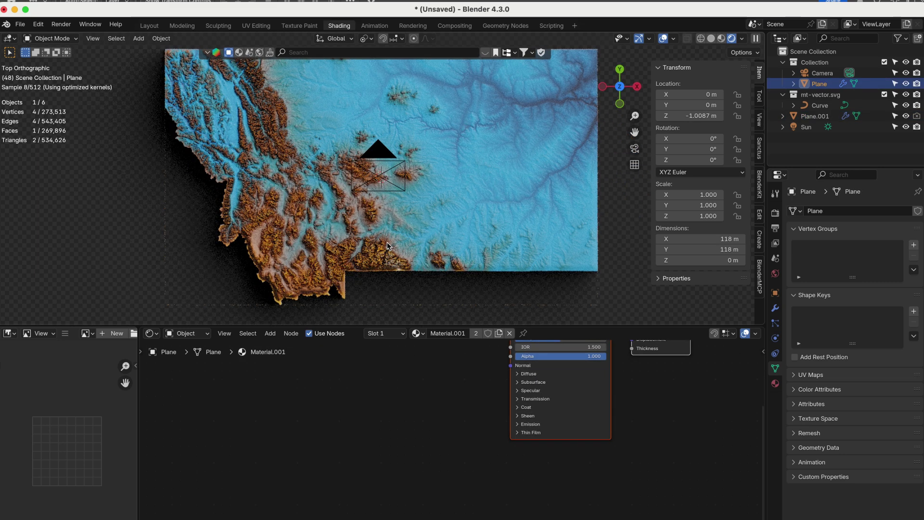
scroll(386, 242, "up", 3)
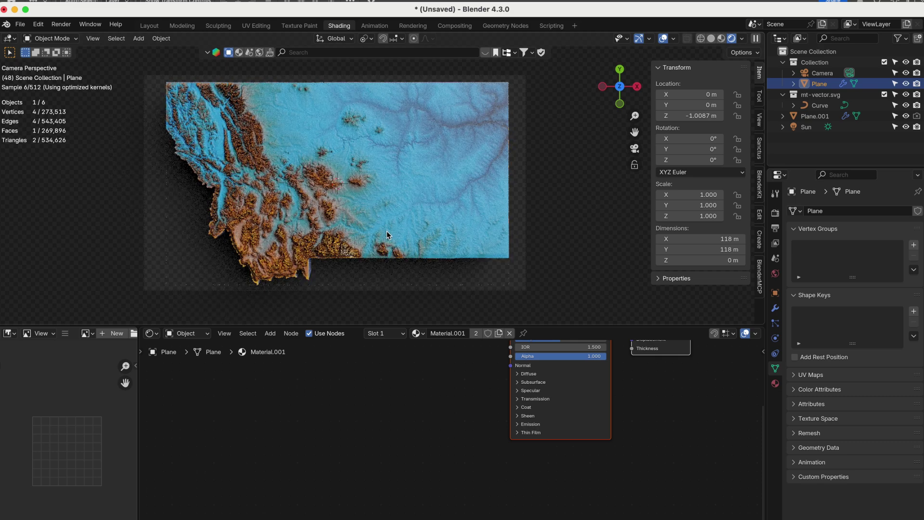
scroll(395, 235, "up", 2)
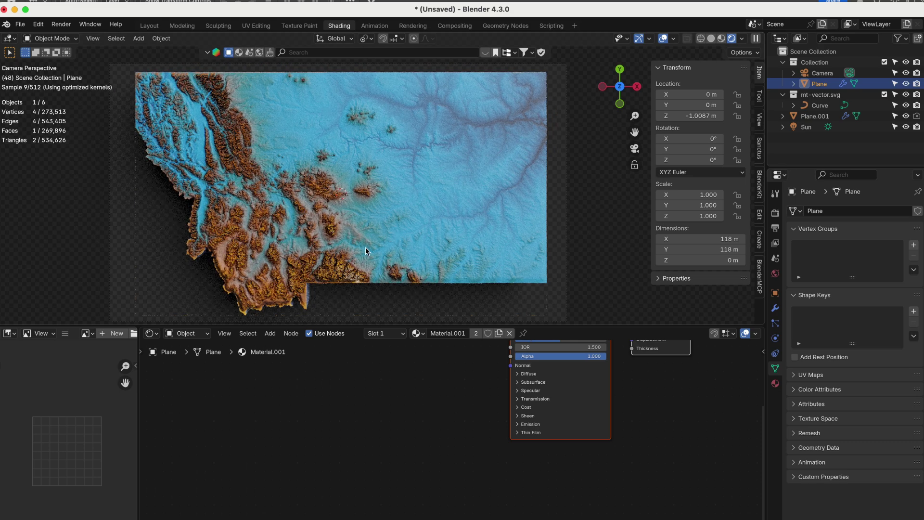
scroll(344, 237, "up", 2)
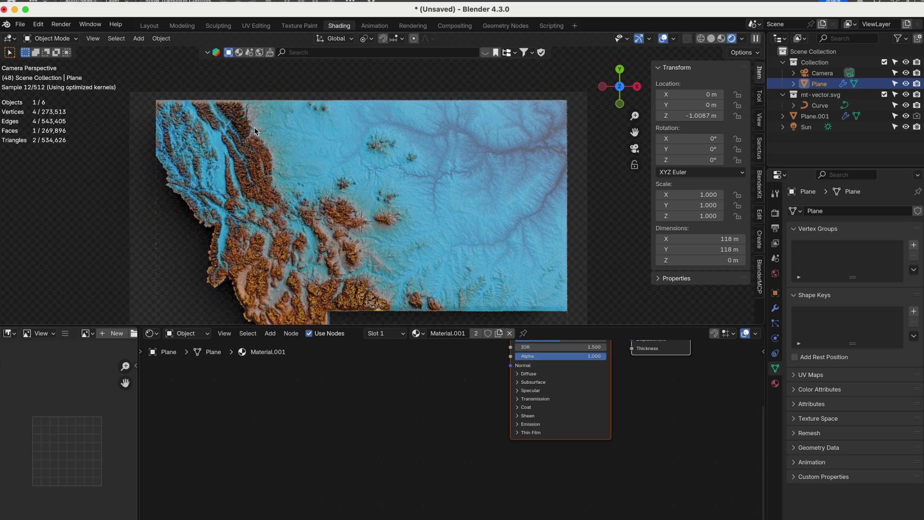
scroll(261, 149, "down", 3, "shift")
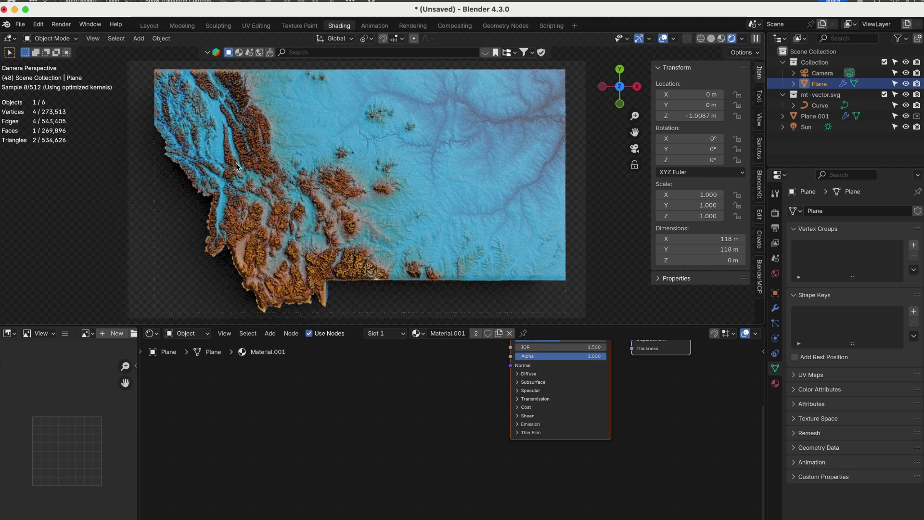